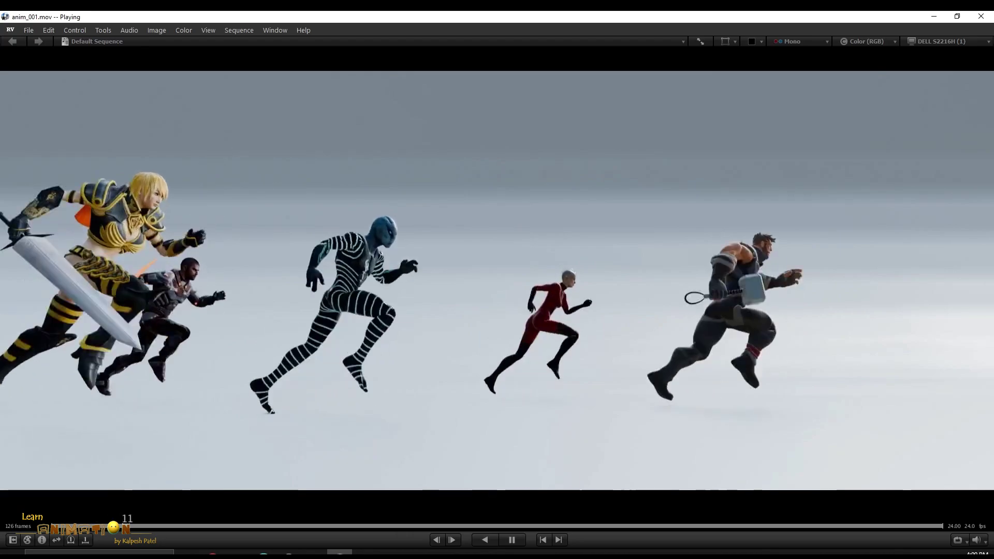
# Step: Switch to Blender, go to frame 4, and inspect the Thor character's armature and hammer by selecting each
pyautogui.press('space')
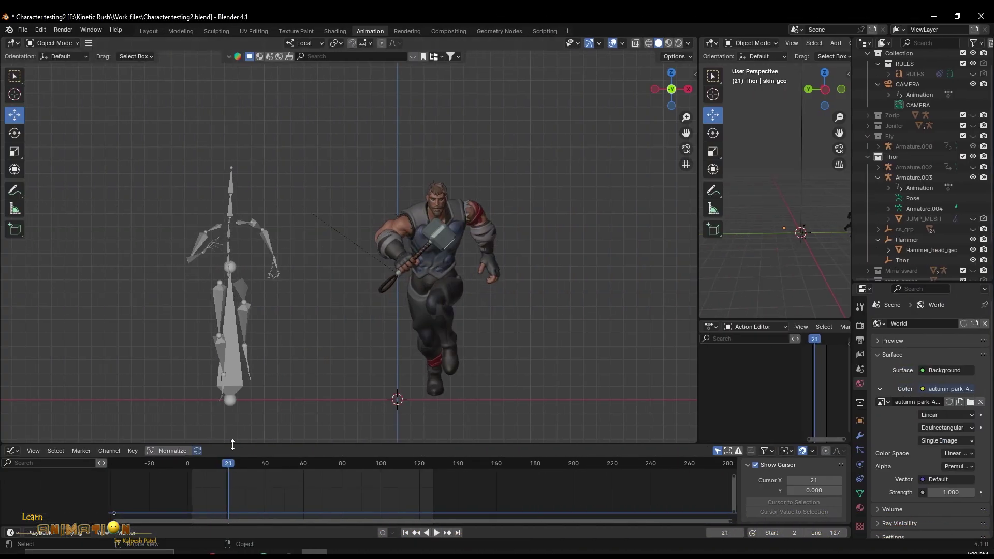
pyautogui.click(196, 463)
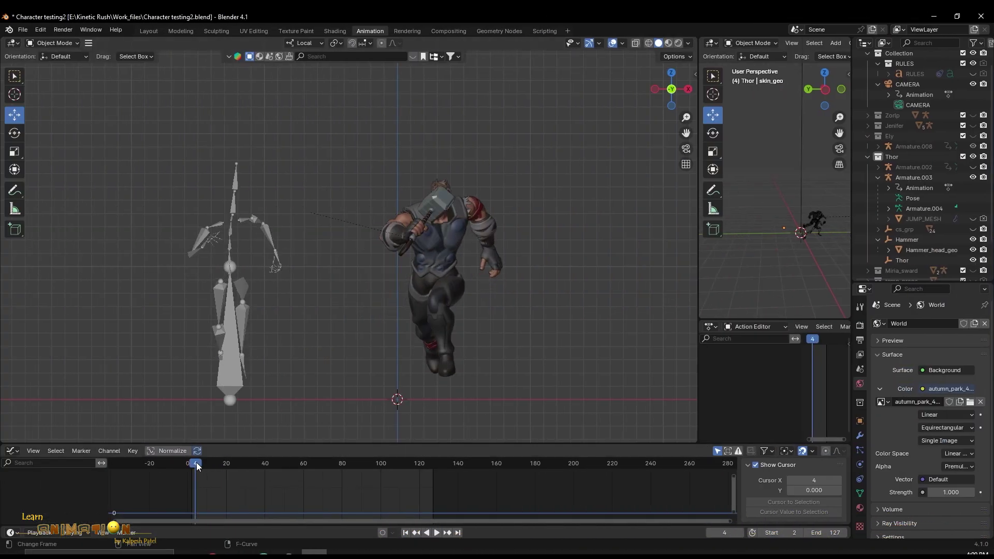
pyautogui.click(233, 198)
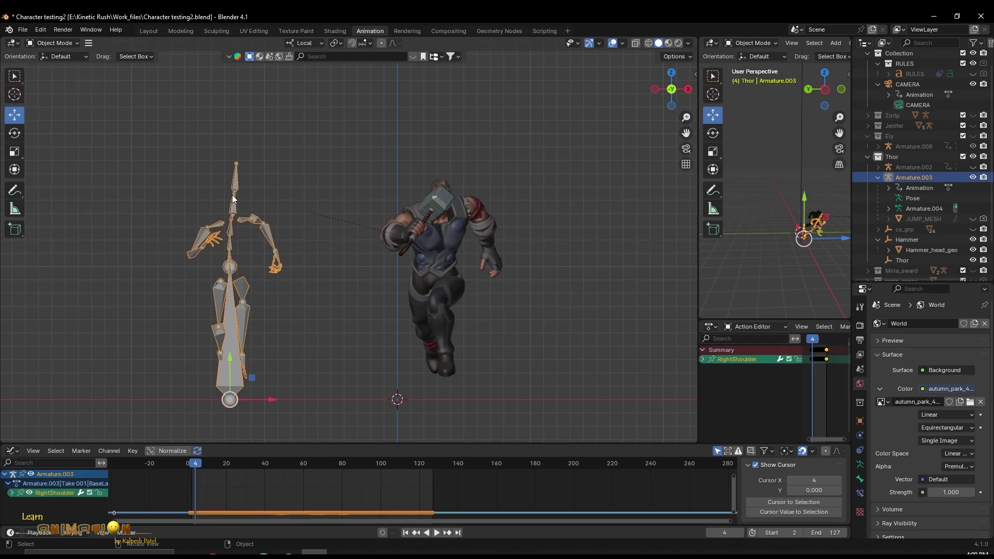
pyautogui.click(440, 194)
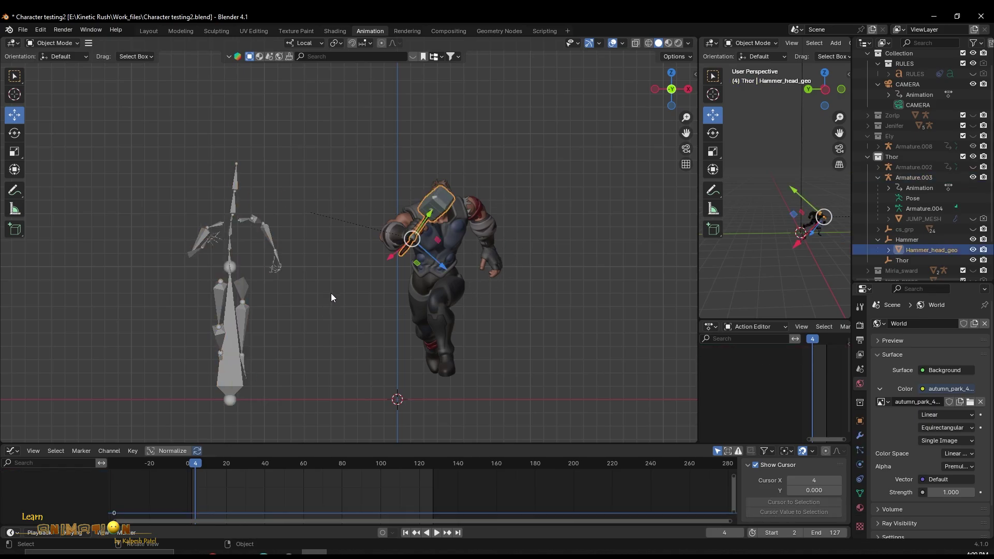
pyautogui.moveTo(206, 269); pyautogui.dragTo(203, 280)
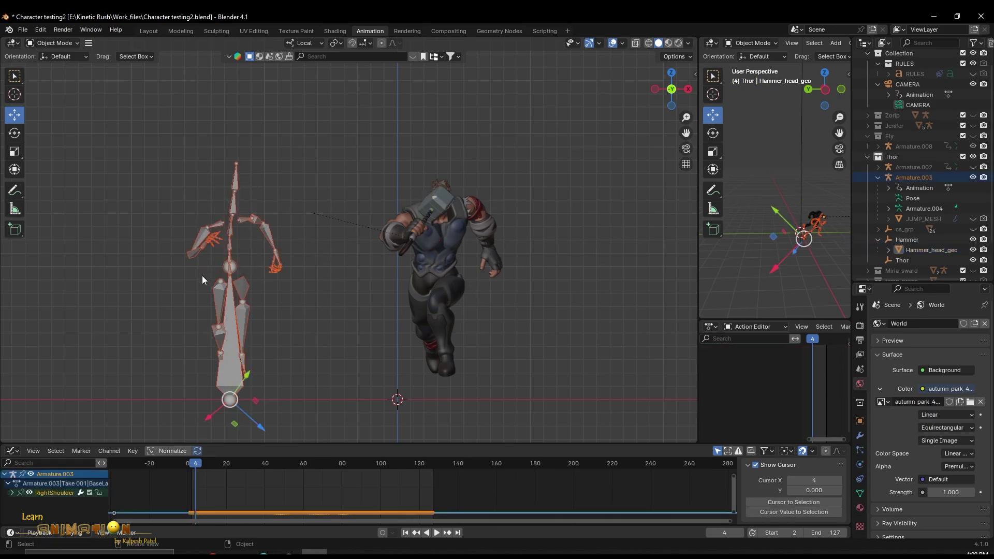
# Step: Play the animation to review how the armature drives the character, selecting the character's hair mesh in between
pyautogui.press('space')
pyautogui.press('space')
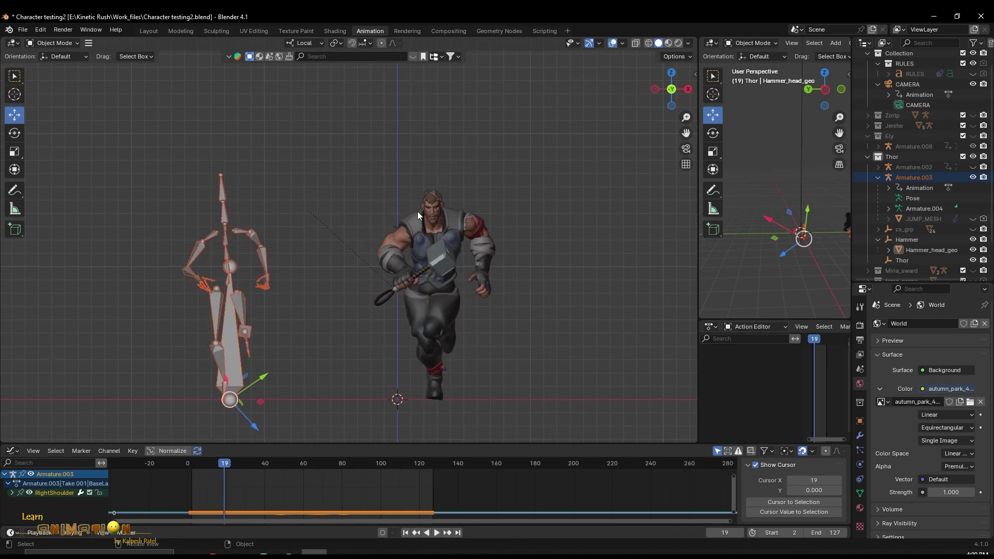
pyautogui.click(441, 200)
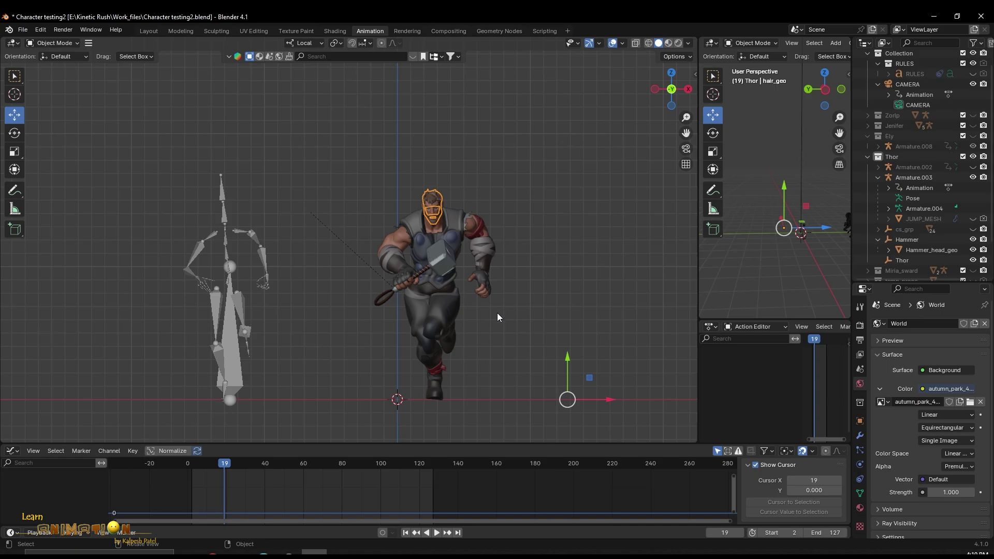
pyautogui.press('space')
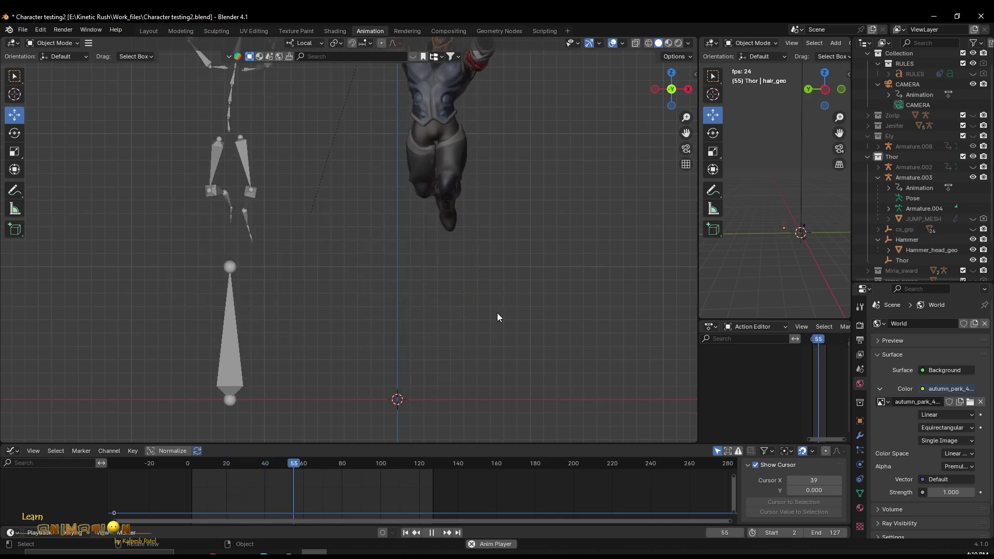
pyautogui.press('space')
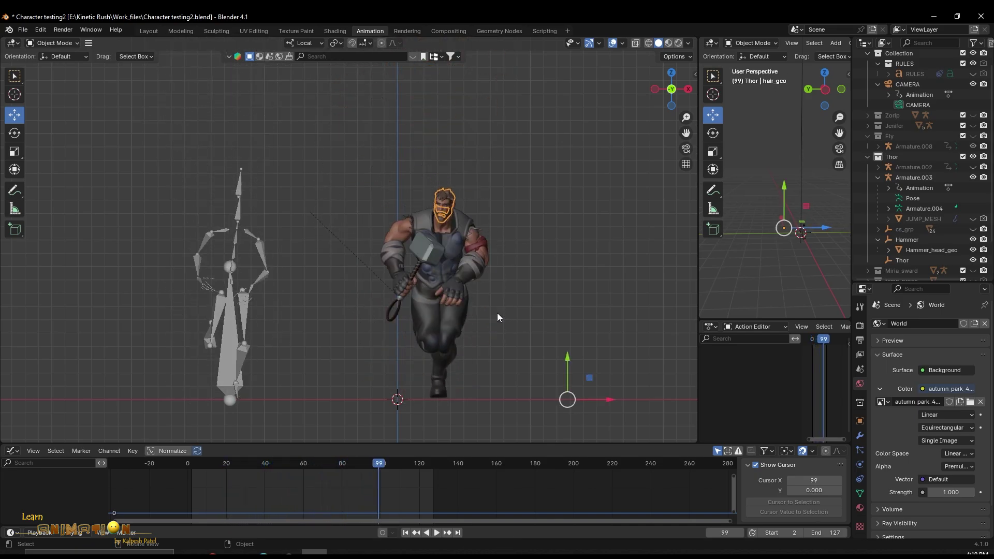
# Step: Go to frame 1 and examine the character's T-pose with its body meshes selected
pyautogui.moveTo(195, 464); pyautogui.dragTo(189, 464)
pyautogui.scroll(3, 419, 278)
pyautogui.scroll(-4, 422, 262)
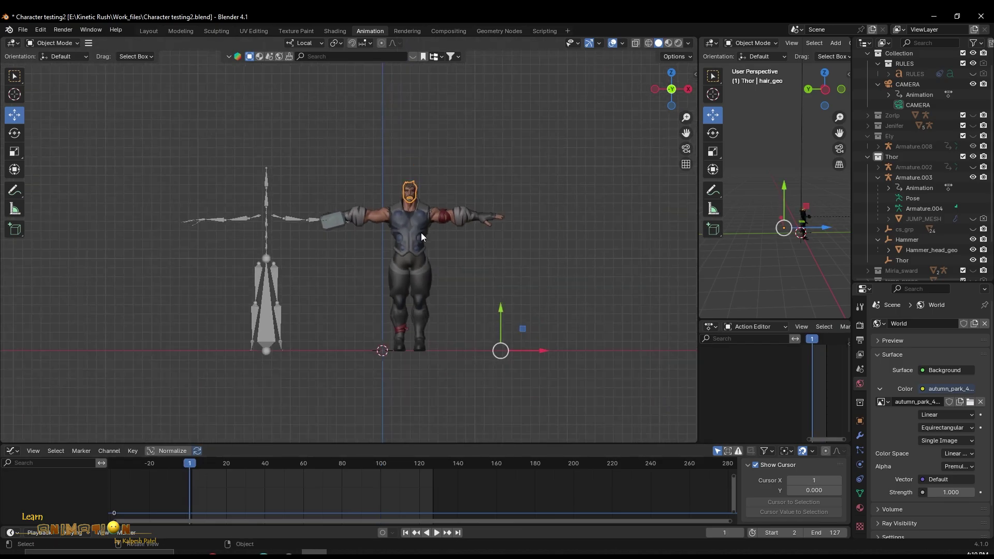
pyautogui.moveTo(427, 219); pyautogui.dragTo(428, 221)
pyautogui.scroll(2, 389, 228)
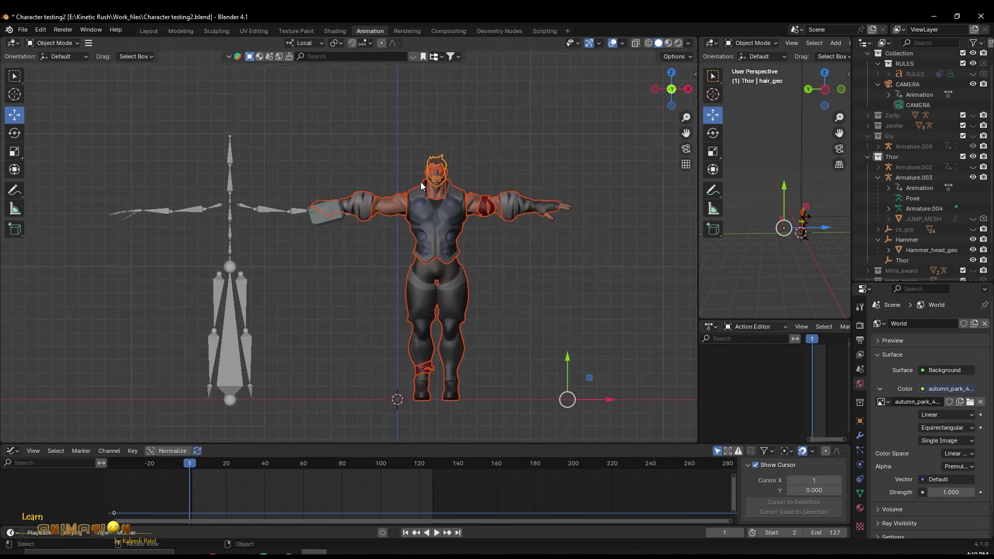
pyautogui.click(399, 151)
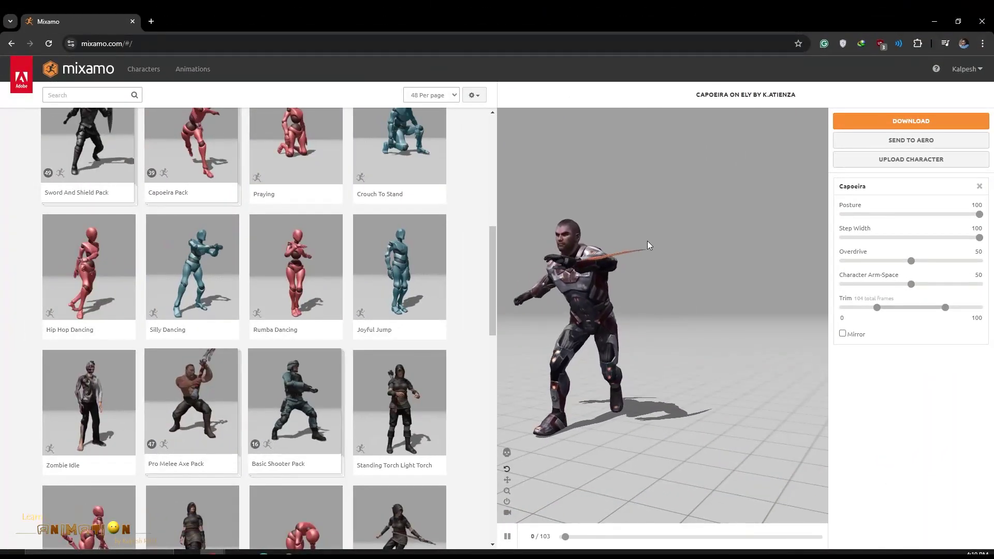
# Step: Switch to Mixamo, open the character library, upload the Thor1 model and accept its front-facing T-pose orientation
pyautogui.scroll(2, 333, 211)
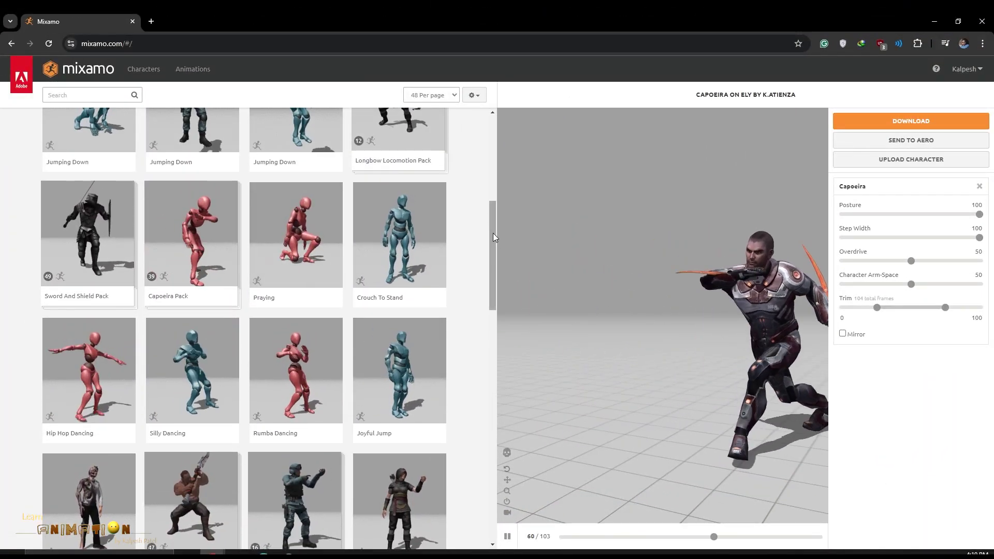
pyautogui.moveTo(494, 233); pyautogui.dragTo(496, 188)
pyautogui.scroll(3, 274, 196)
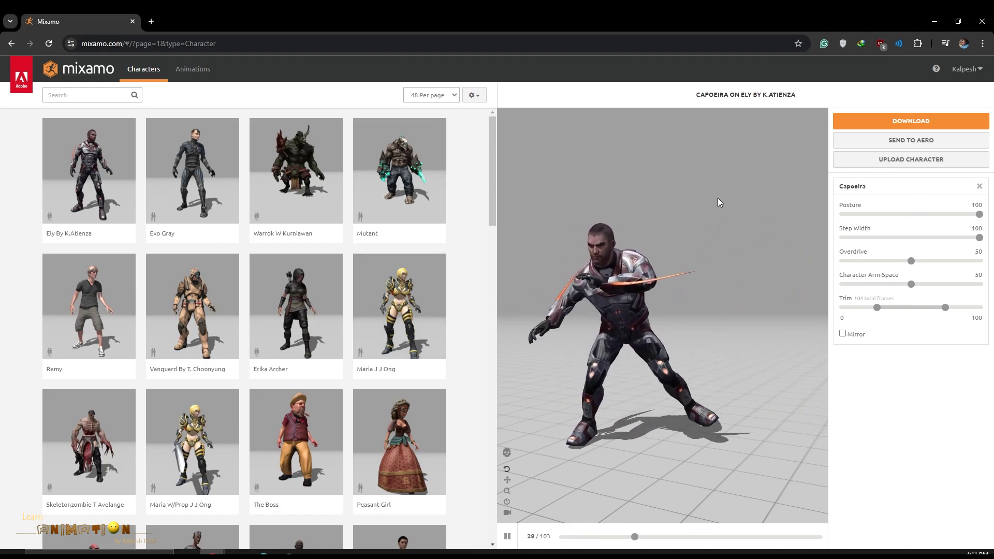
pyautogui.click(900, 164)
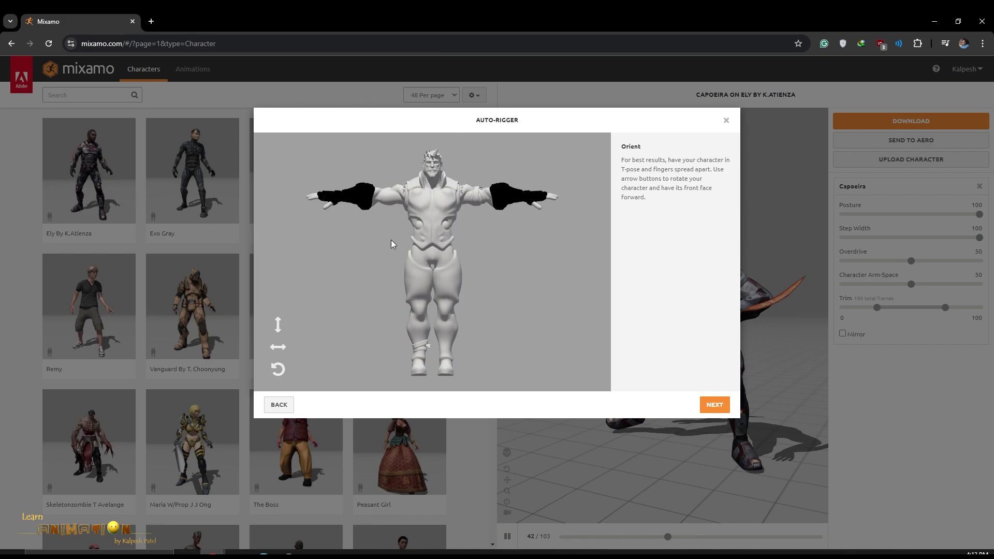
pyautogui.click(715, 407)
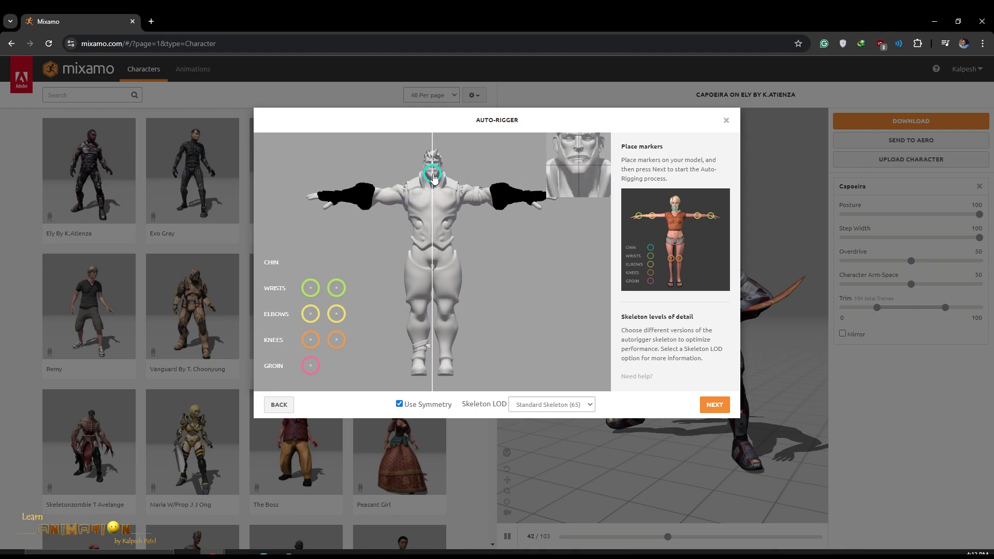
# Step: Place the chin, wrist, elbow, knee and groin markers with symmetry, then auto-rig with Standard Skeleton (65) and accept the new character
pyautogui.moveTo(310, 287); pyautogui.dragTo(366, 198)
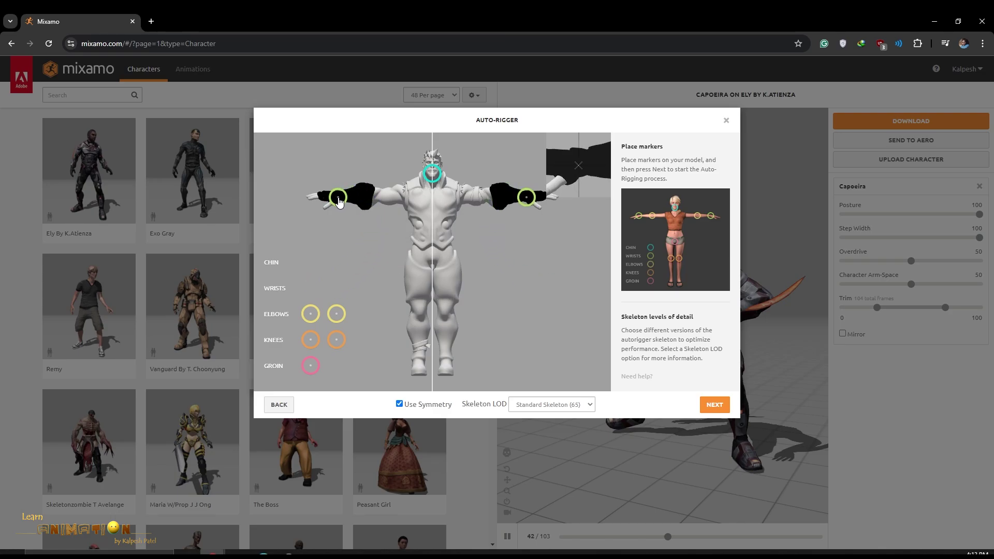
pyautogui.moveTo(312, 315); pyautogui.dragTo(384, 198)
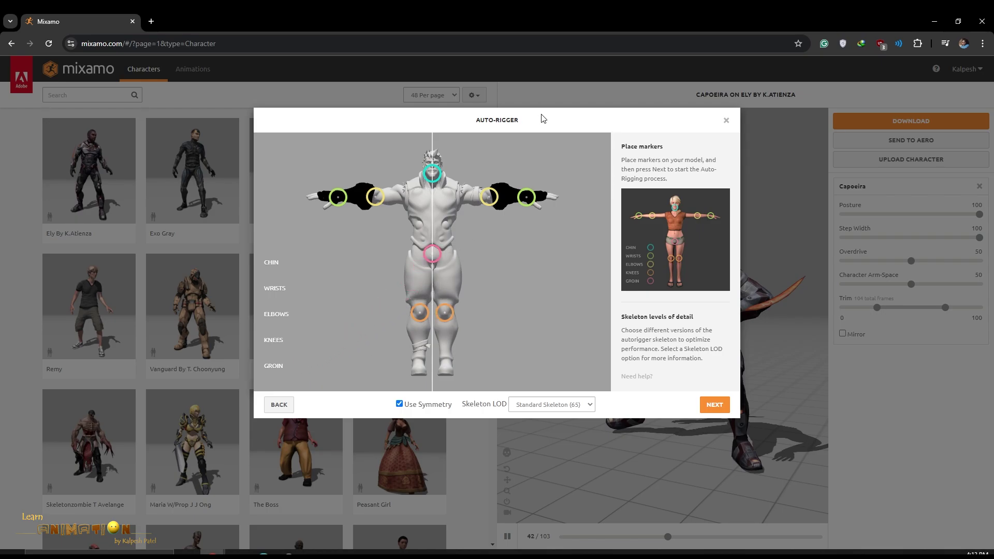
pyautogui.click(713, 406)
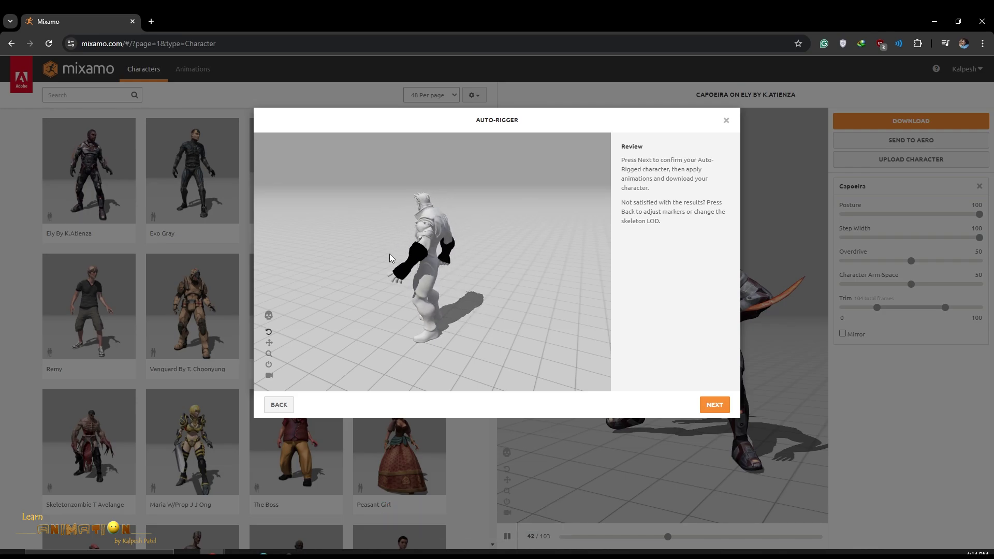
pyautogui.click(715, 405)
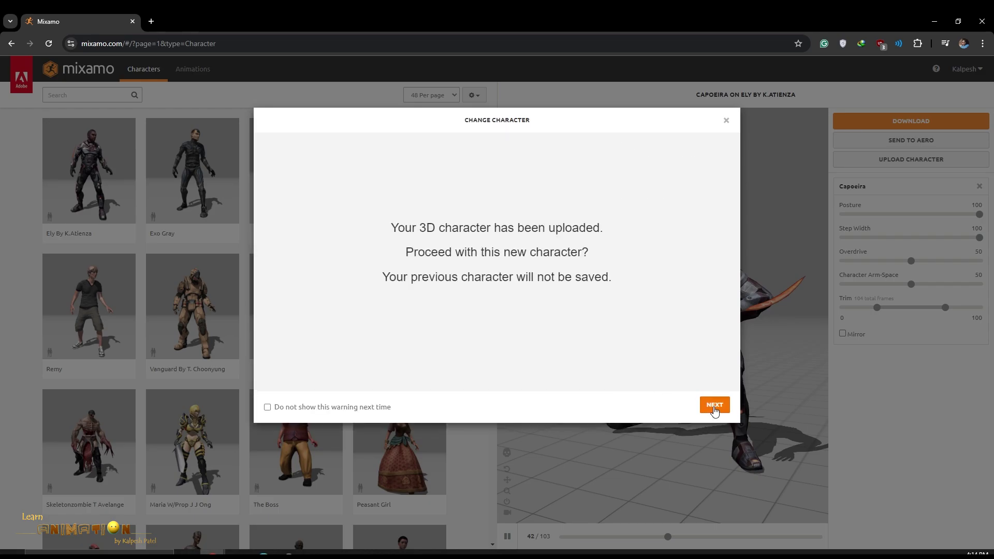
pyautogui.click(715, 407)
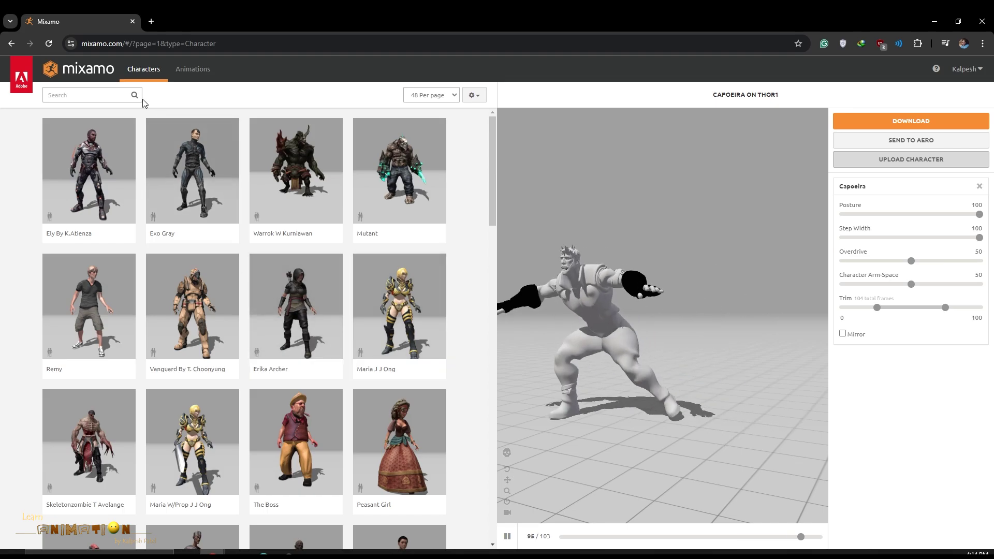
# Step: Browse the animation library and preview the Capoeira, Basic Shooter Pack and Jump animations on the rigged character
pyautogui.click(193, 71)
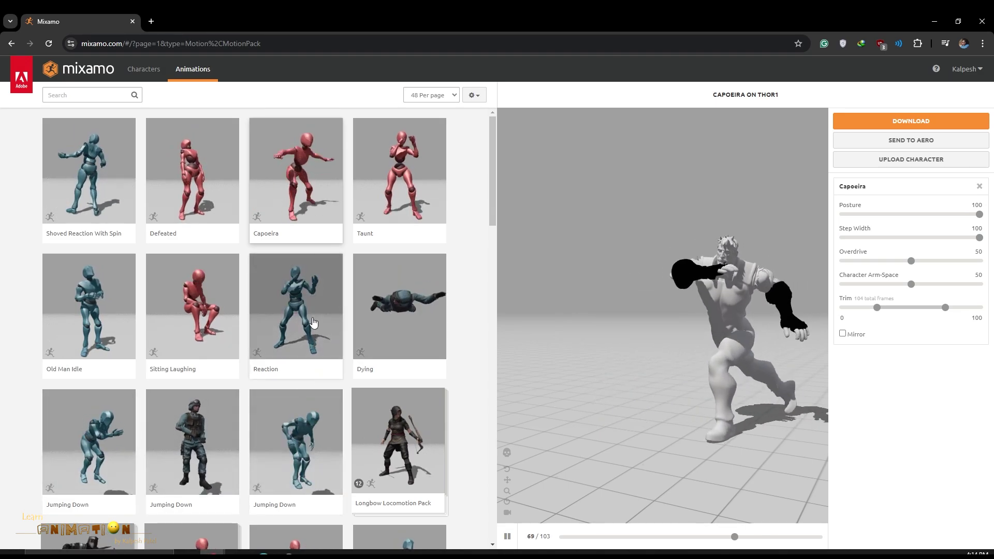
pyautogui.click(300, 198)
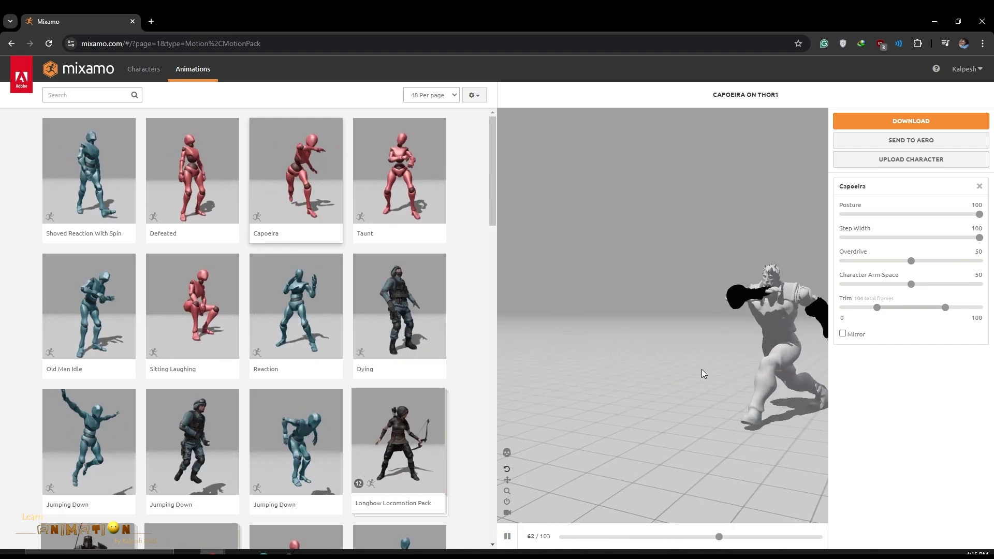
pyautogui.scroll(-9, 332, 352)
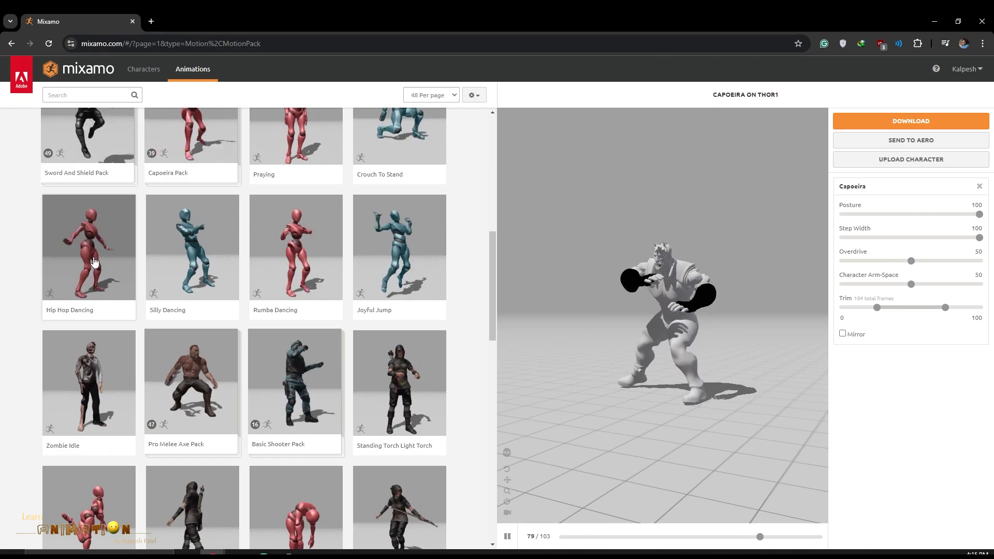
pyautogui.scroll(-2, 247, 358)
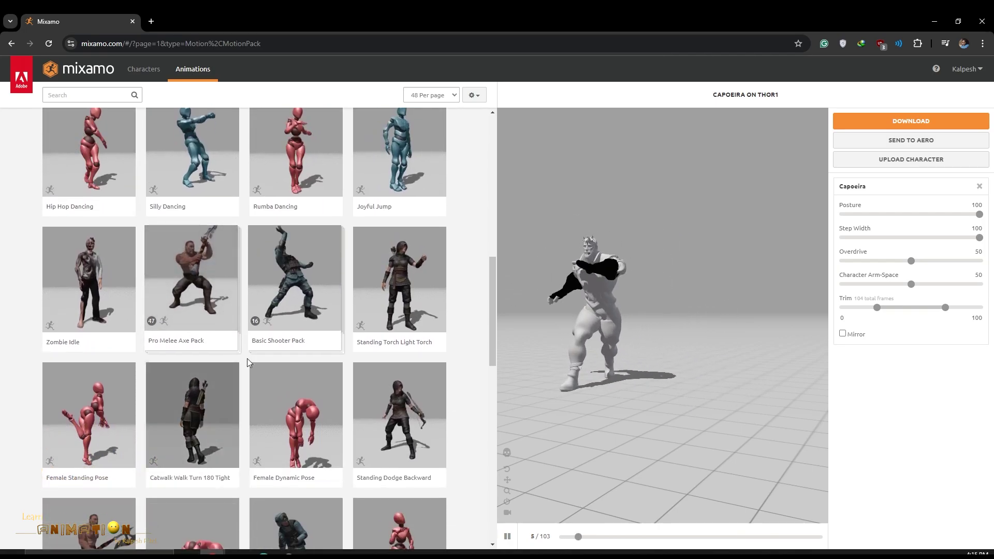
pyautogui.click(317, 282)
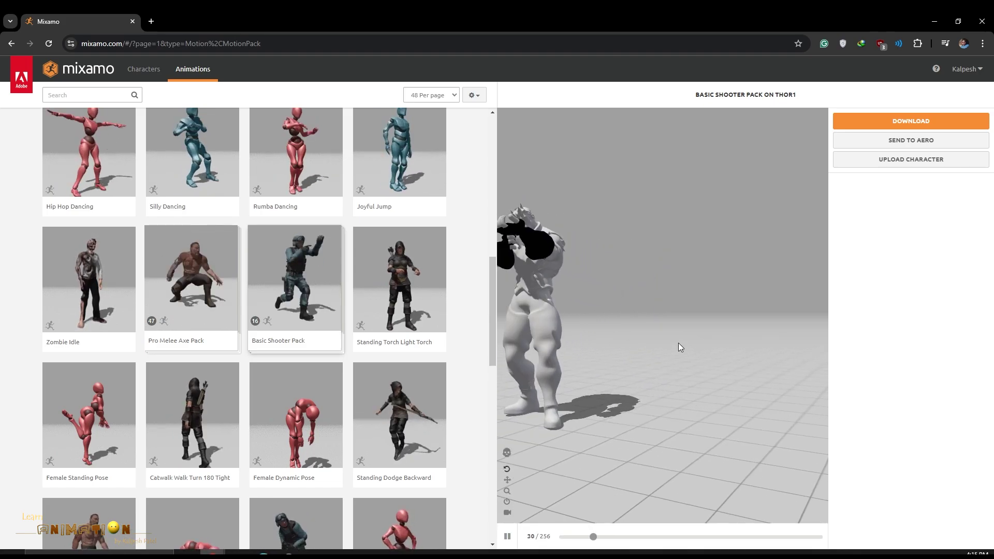
pyautogui.moveTo(631, 334); pyautogui.dragTo(818, 312)
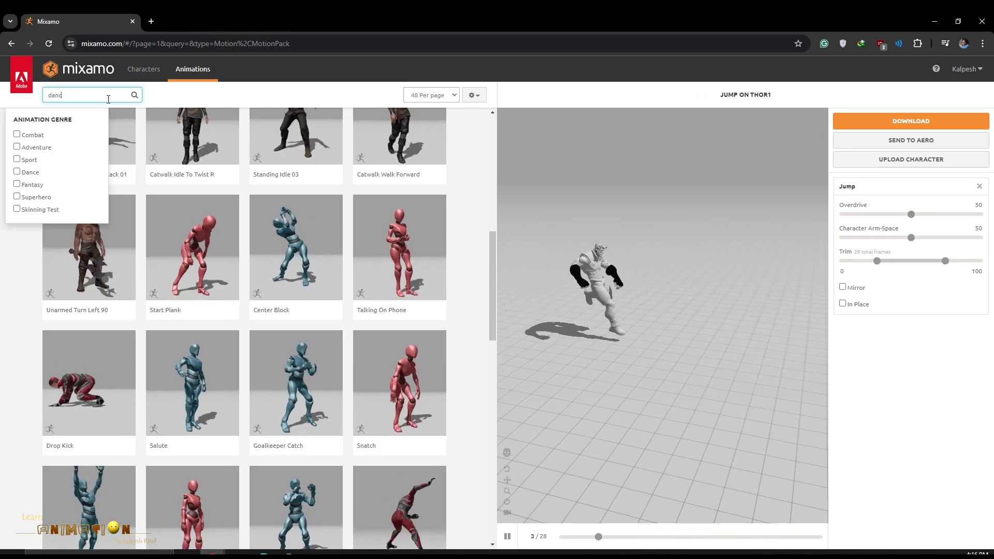
# Step: Search the animations for "dance", preview the Dancing animation on the character and pause its playback
pyautogui.press('Return')
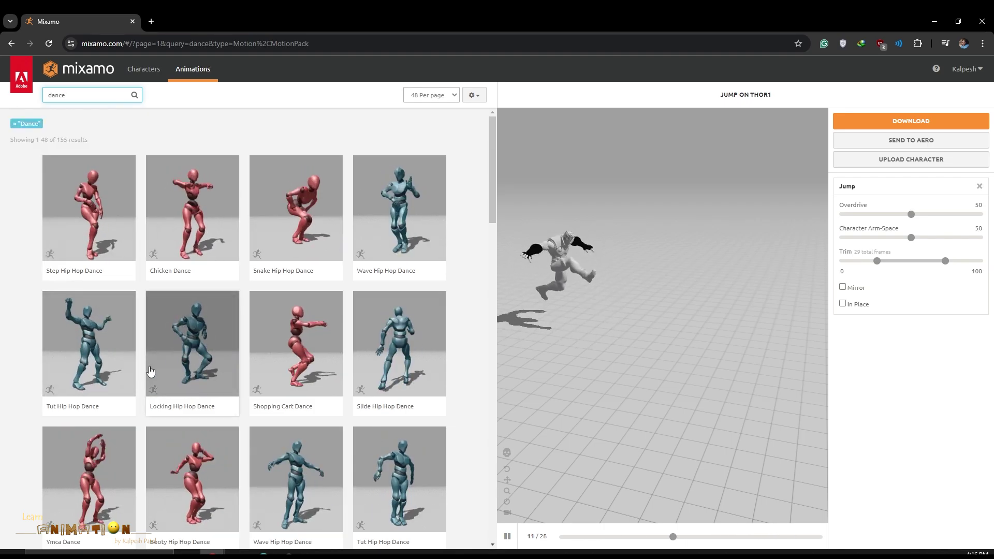
pyautogui.scroll(-2, 140, 388)
pyautogui.scroll(-4, 157, 370)
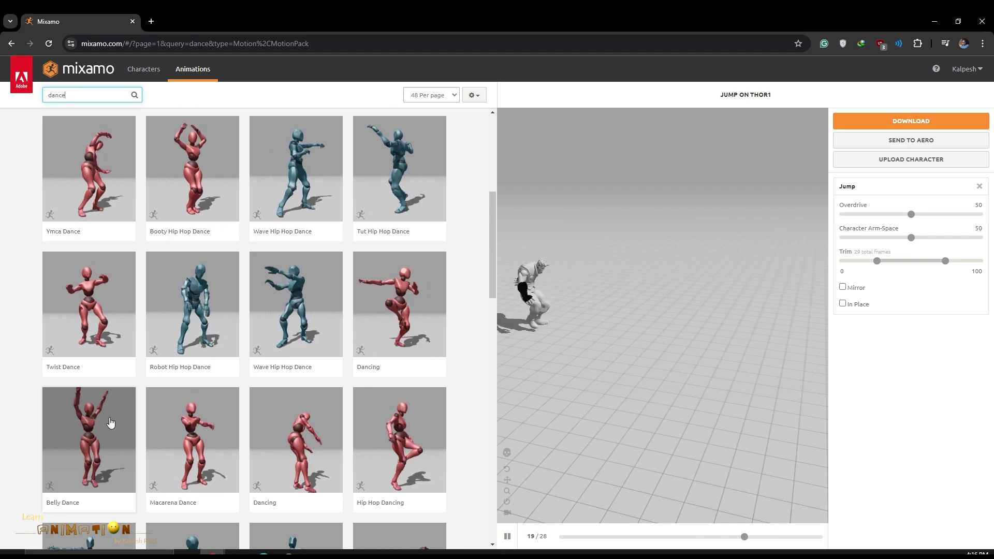
pyautogui.click(110, 424)
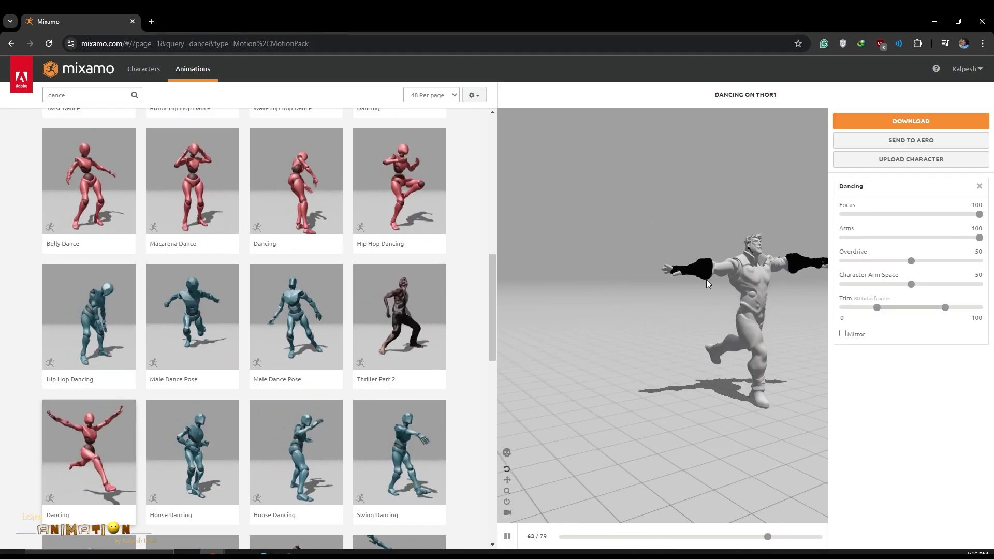
pyautogui.click(507, 536)
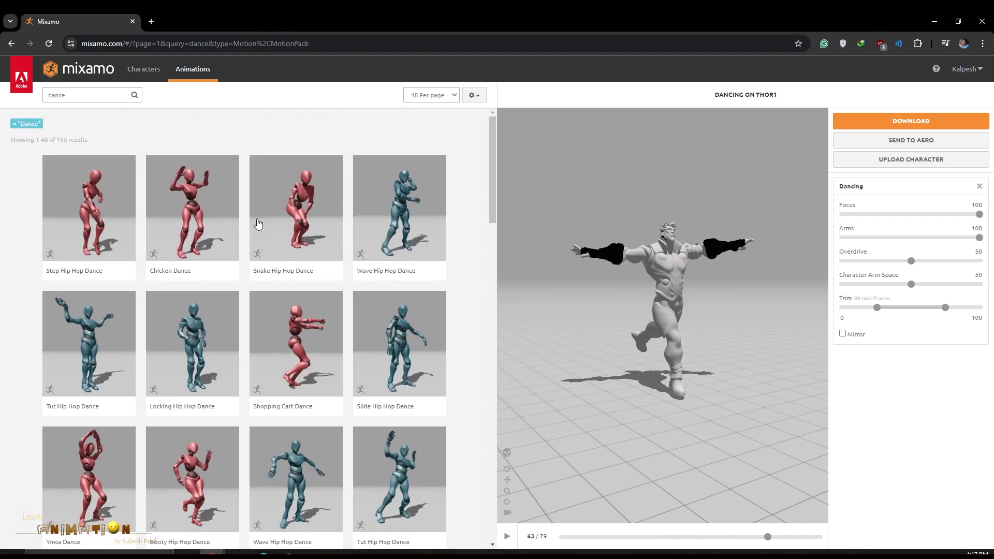
# Step: Search the animations for "tpose", apply T-Pose to the character and download it as FBX Binary With Skin at 30 fps
pyautogui.click(100, 94)
pyautogui.moveTo(100, 93); pyautogui.dragTo(23, 94)
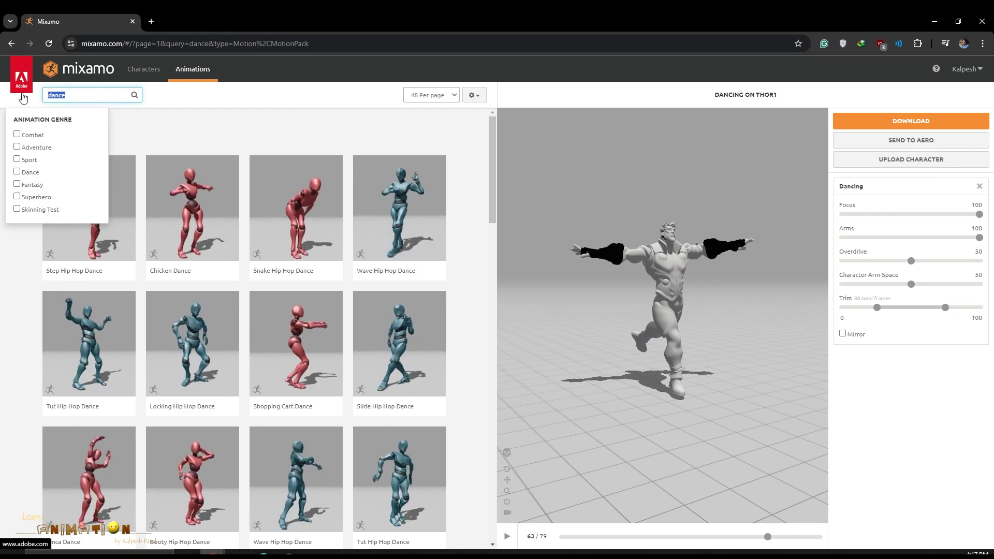
pyautogui.write('tpose')
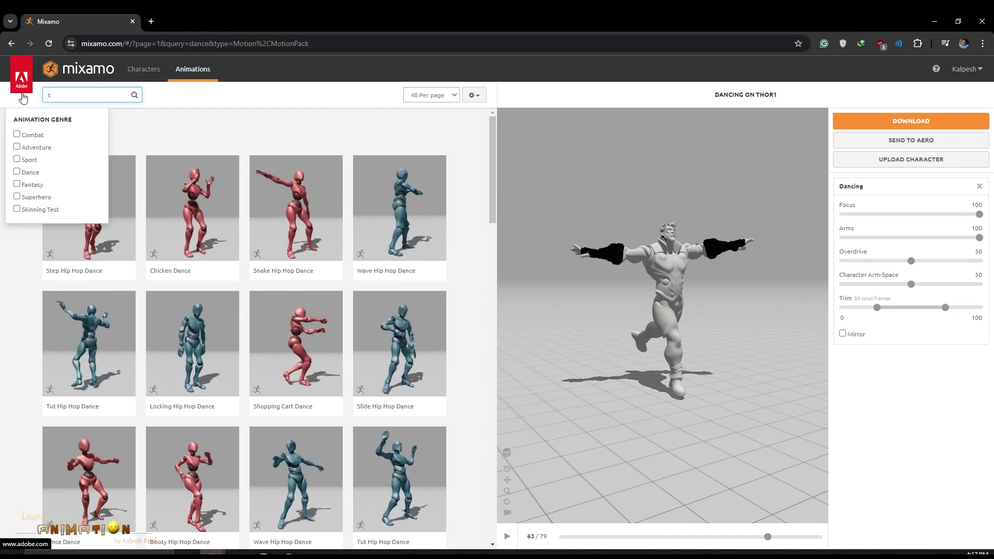
pyautogui.press('Return')
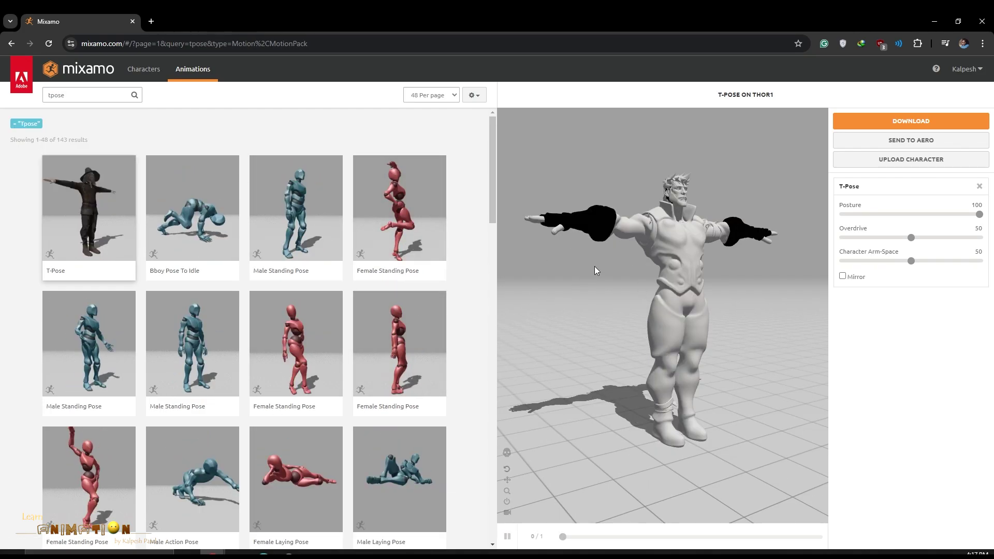
pyautogui.click(927, 120)
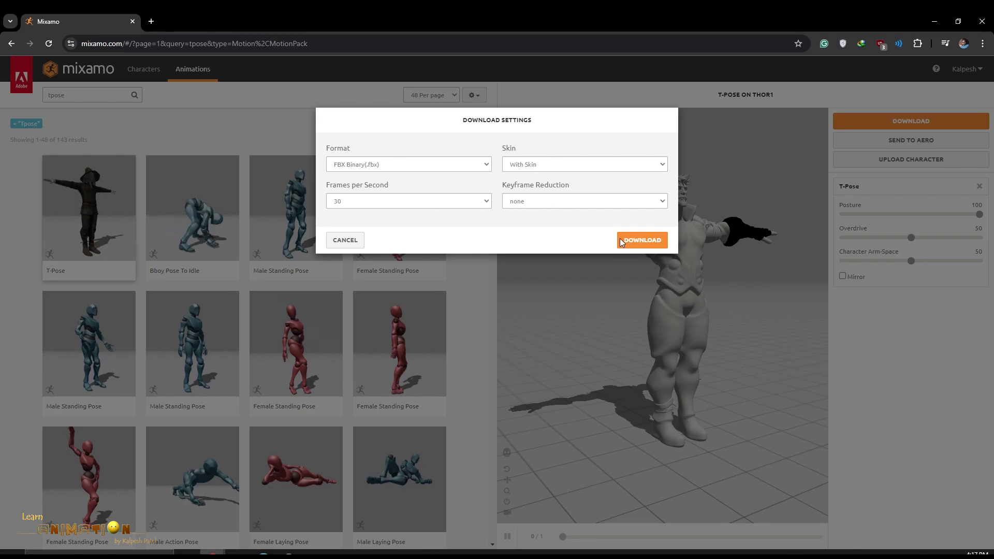
pyautogui.click(641, 241)
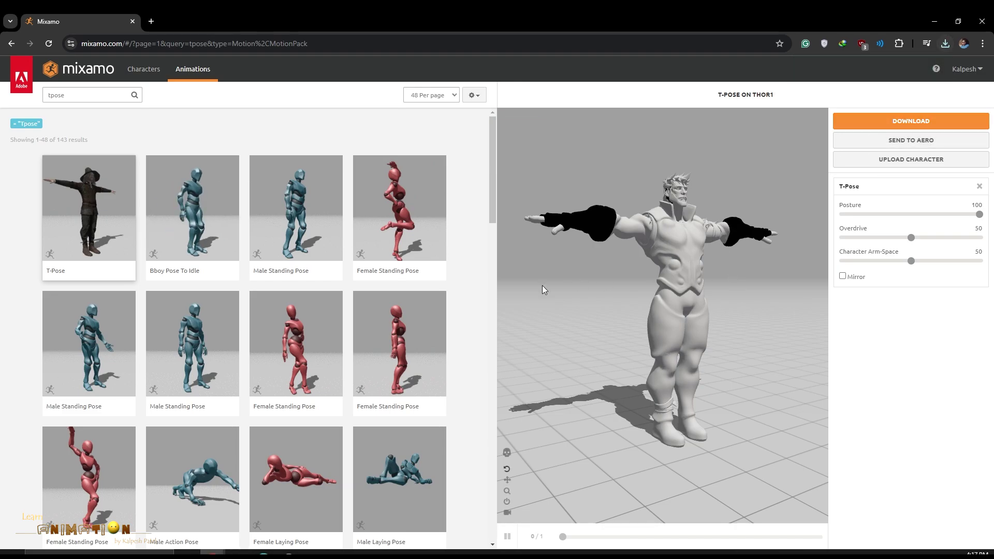
# Step: Search the animations for "run", apply Injured Run and download it as FBX Binary Without Skin at 30 fps
pyautogui.scroll(-7, 318, 324)
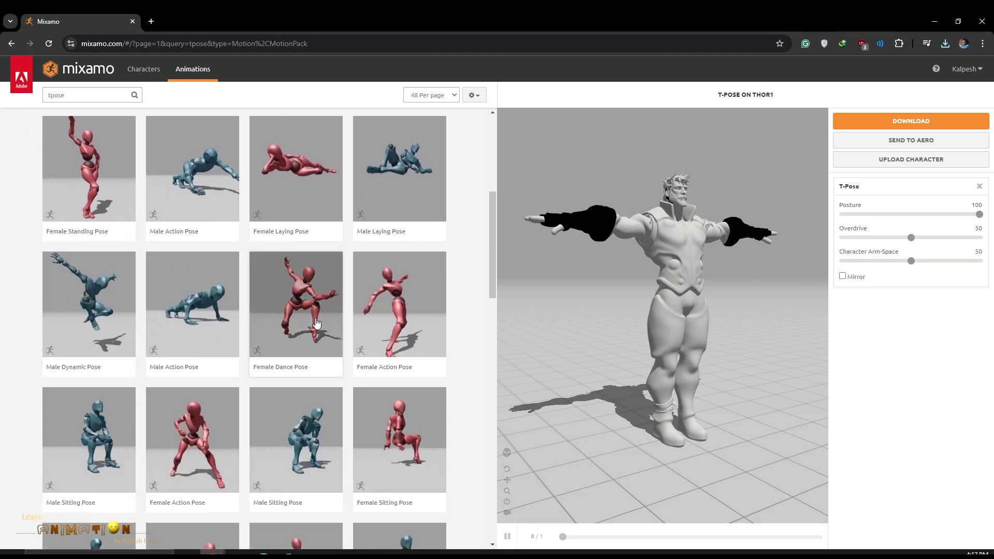
pyautogui.scroll(-5, 321, 315)
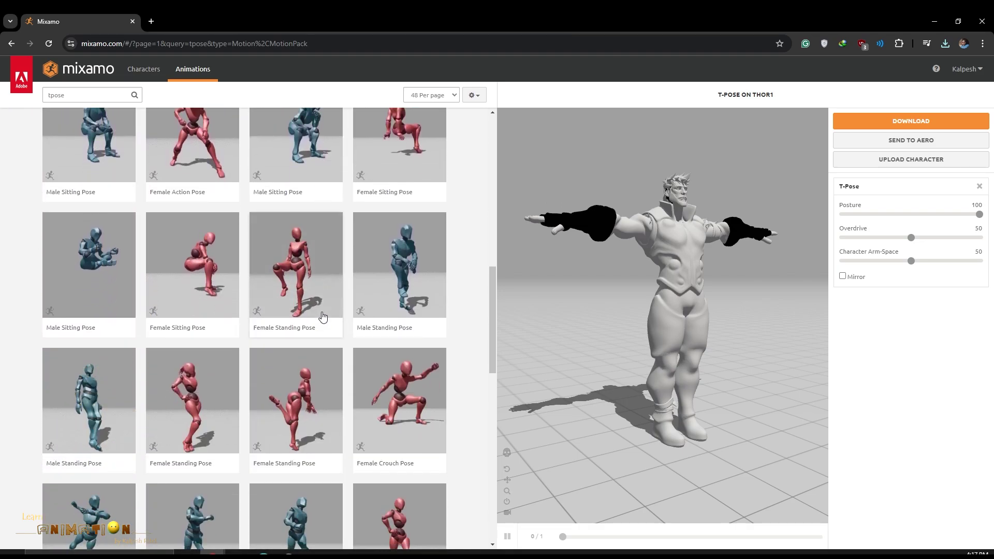
pyautogui.scroll(-2, 324, 307)
pyautogui.scroll(-3, 312, 309)
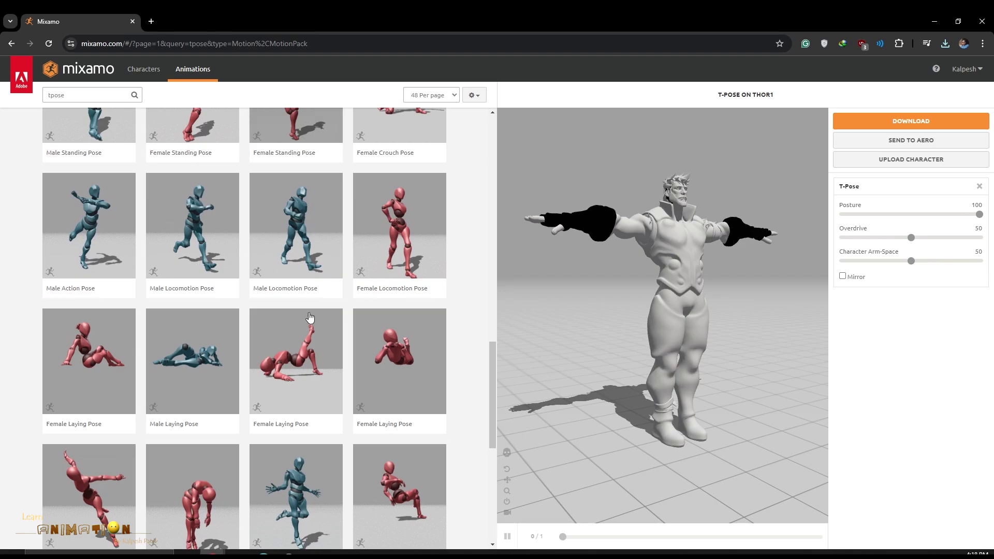
pyautogui.scroll(-4, 238, 357)
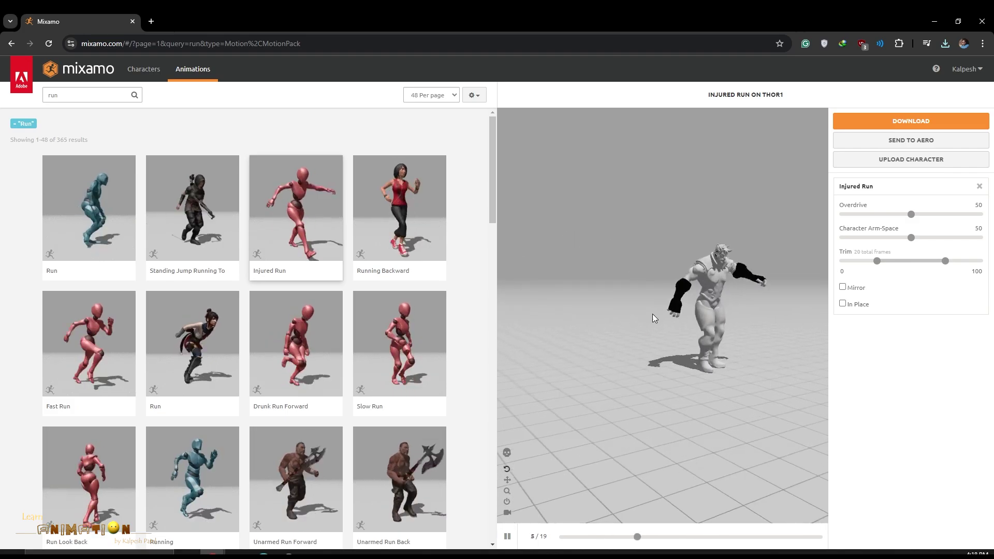
pyautogui.scroll(3, 625, 311)
pyautogui.click(911, 120)
pyautogui.click(541, 165)
pyautogui.click(531, 190)
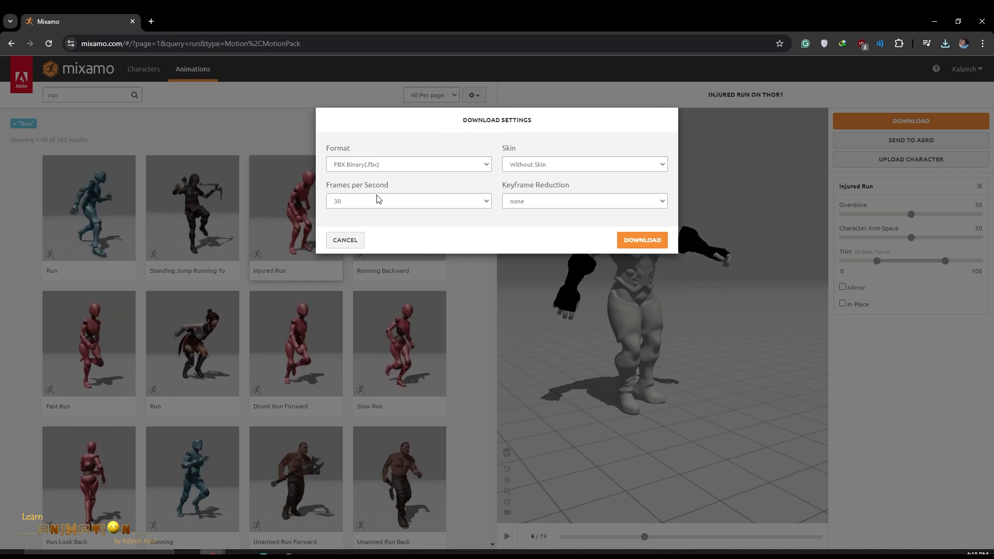
pyautogui.click(642, 240)
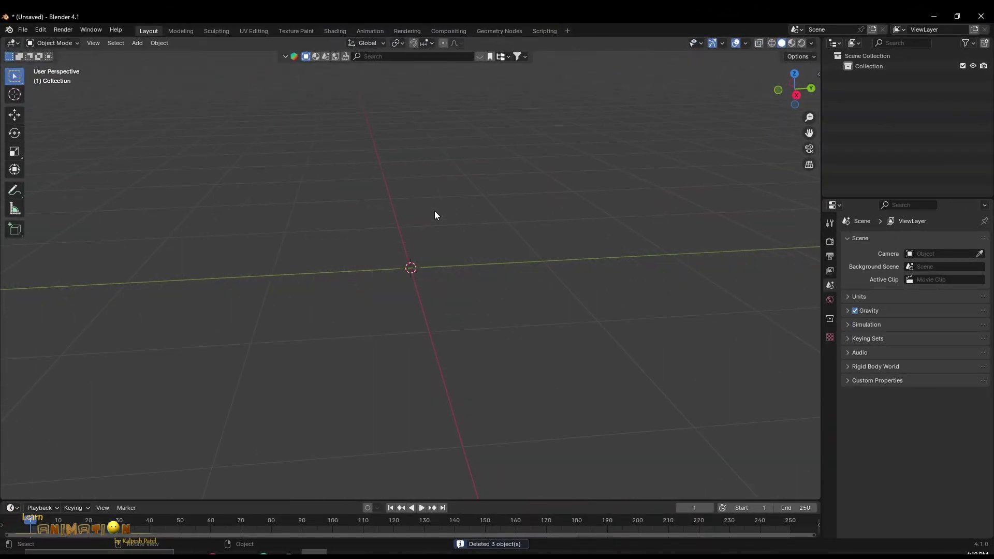
# Step: Switch to Blender, import T-Pose.fbx from the Downloads folder and deselect the imported character
pyautogui.click(21, 30)
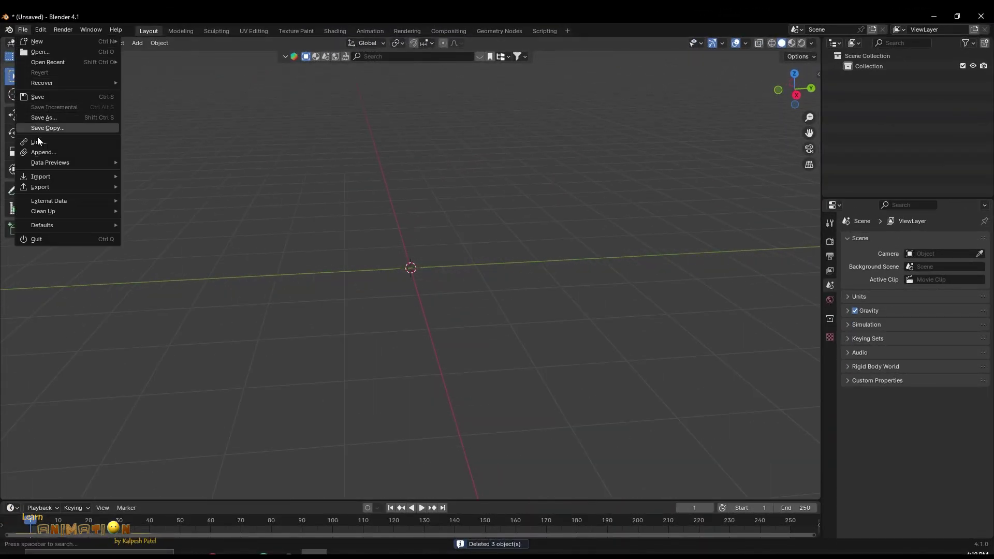
pyautogui.moveTo(43, 175)
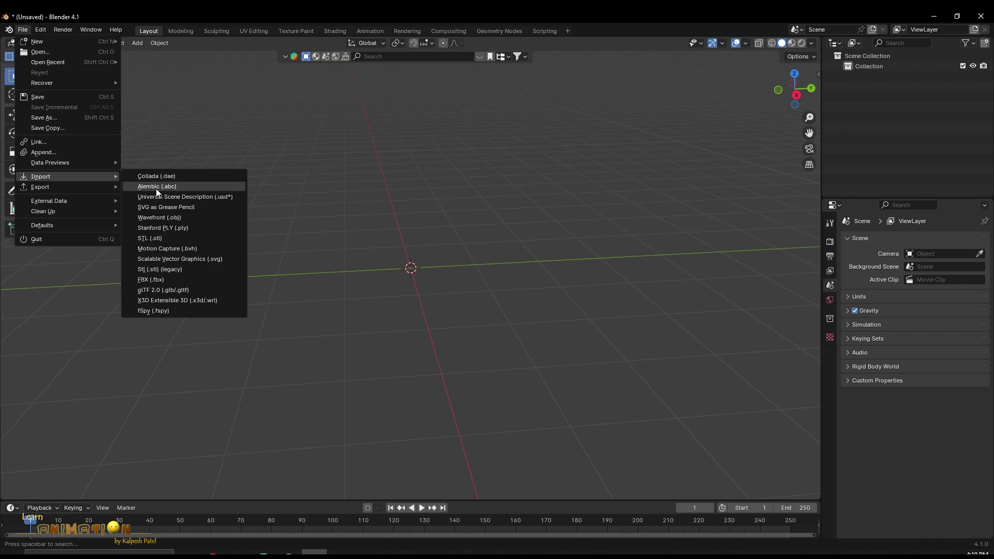
pyautogui.click(155, 279)
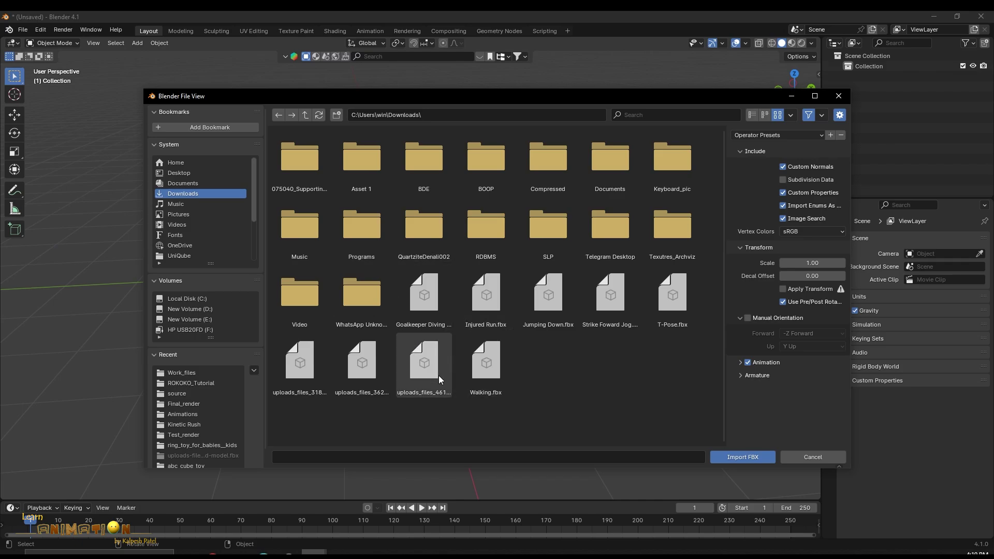
pyautogui.click(676, 303)
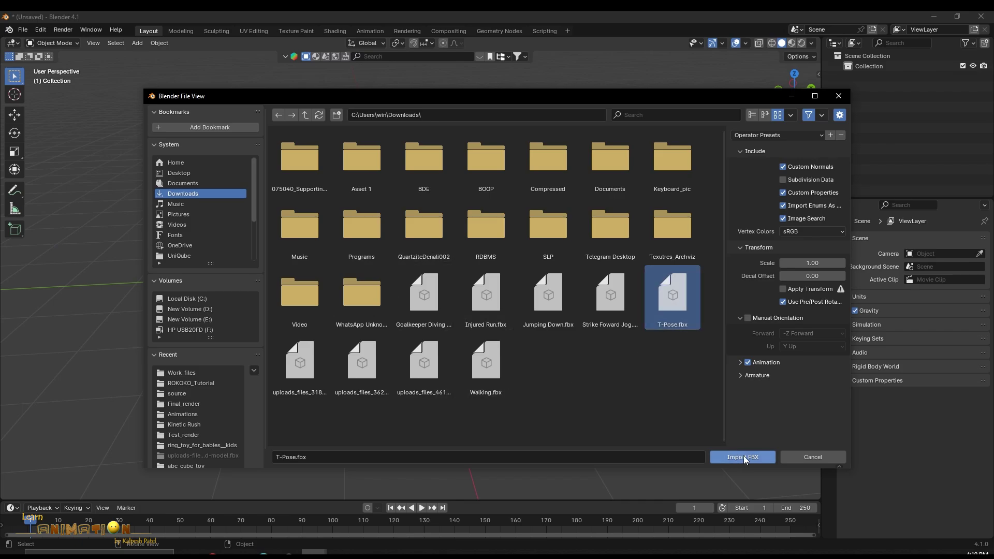
pyautogui.click(743, 458)
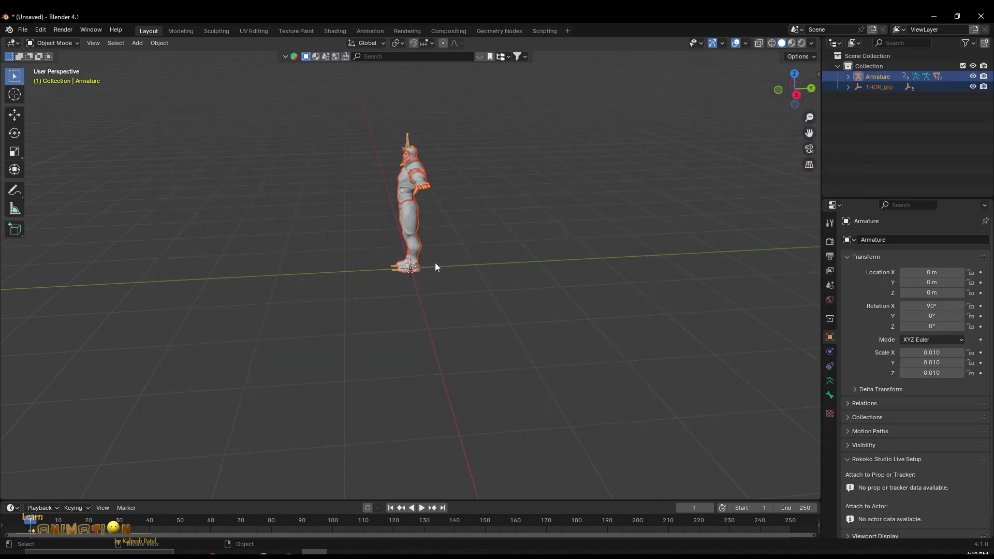
pyautogui.moveTo(413, 272); pyautogui.dragTo(464, 244, button='middle')
pyautogui.scroll(4, 466, 239)
pyautogui.scroll(-3, 495, 187)
pyautogui.moveTo(495, 186); pyautogui.dragTo(496, 286, button='middle')
pyautogui.scroll(-3, 496, 287)
pyautogui.click(441, 316)
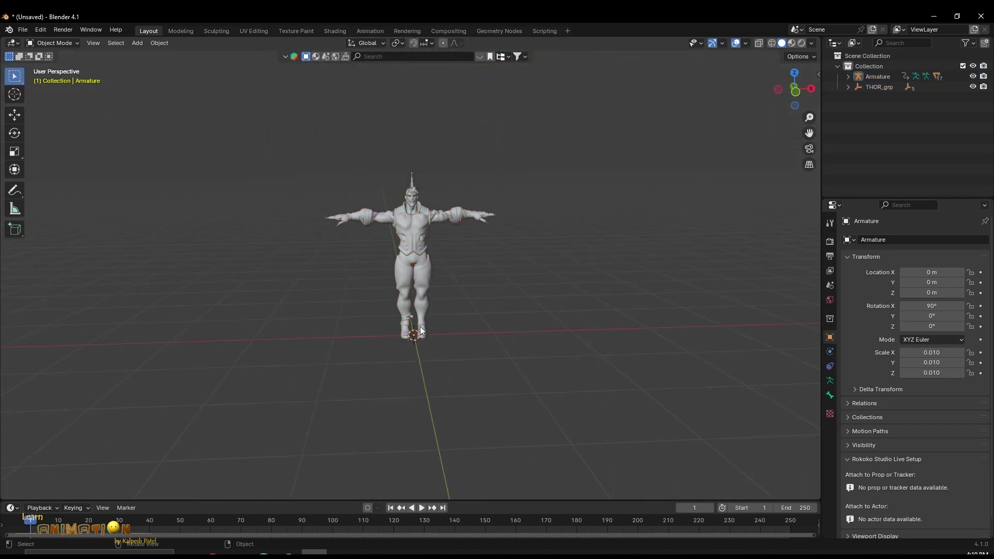
# Step: Import the Injured Run.fbx animation from the Downloads folder into the same scene
pyautogui.click(23, 30)
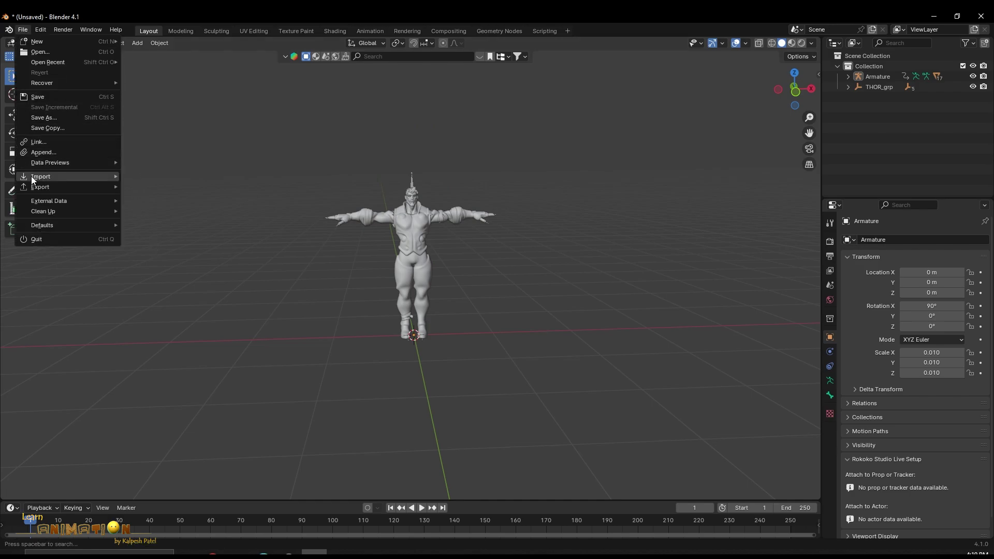
pyautogui.moveTo(35, 177)
pyautogui.click(153, 280)
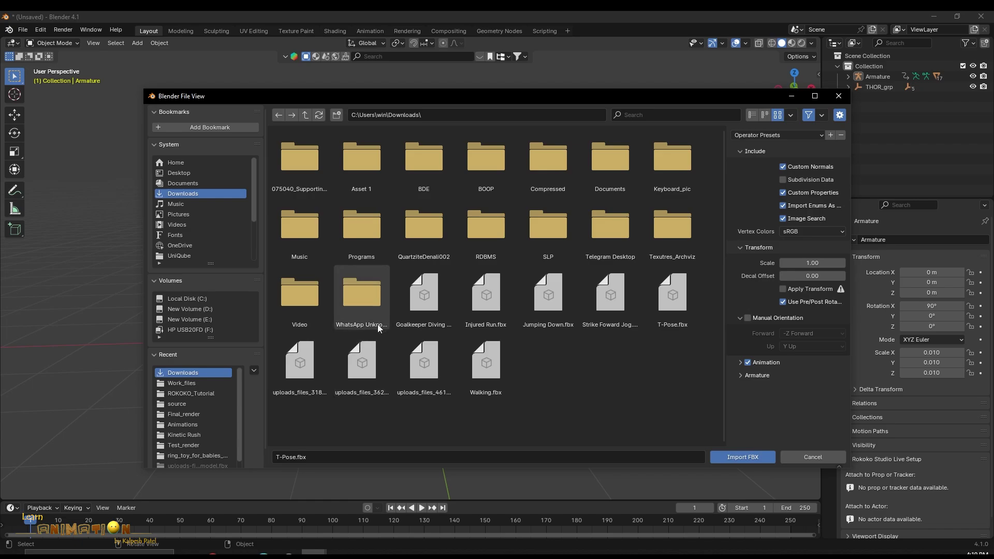
pyautogui.click(490, 295)
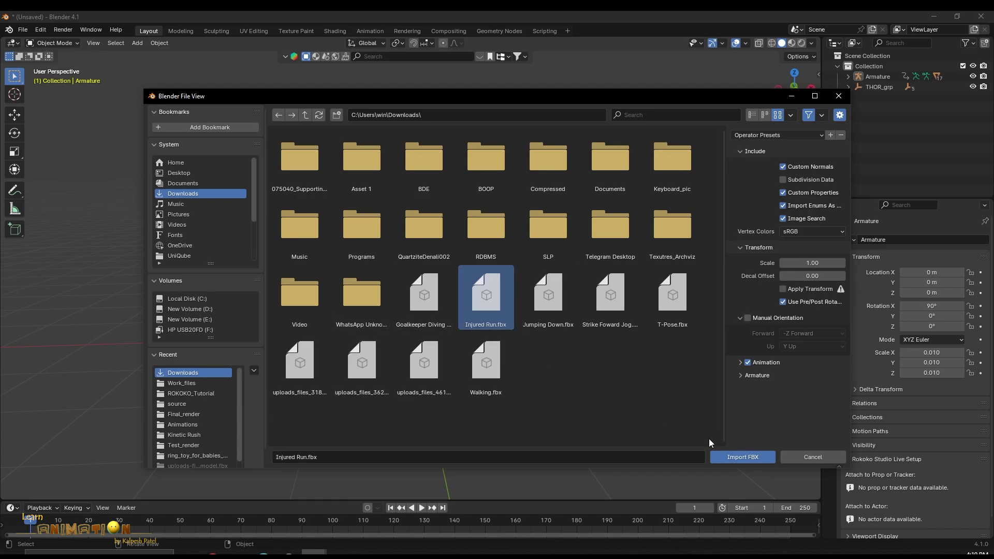
pyautogui.click(737, 456)
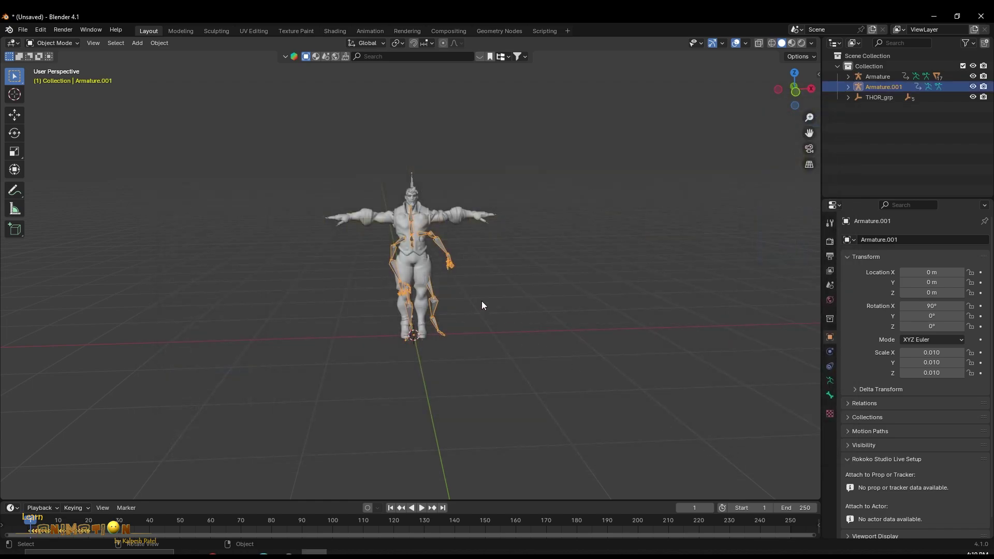
# Step: Move the injured run armature along the global X axis to about -1.42 m, beside the Thor character
pyautogui.press('g')
pyautogui.press('x')
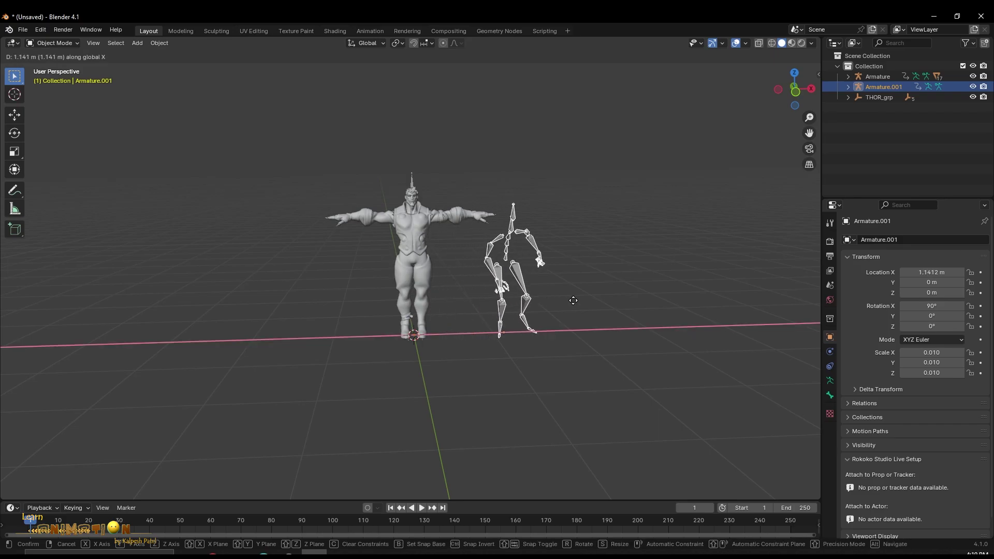
pyautogui.click(369, 298)
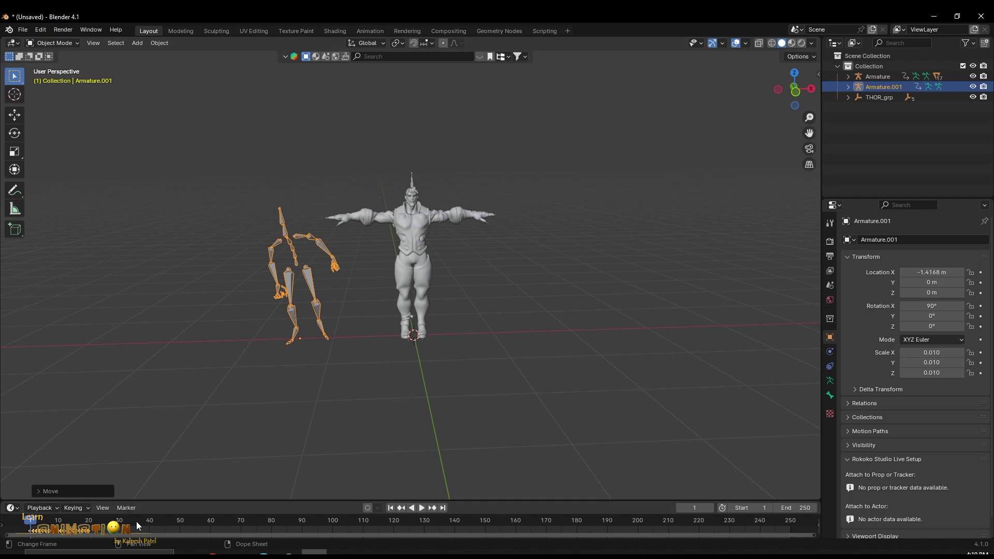
# Step: Go to frame 20, where the run animation ends, and set the scene's end frame to 20
pyautogui.click(88, 520)
pyautogui.click(806, 508)
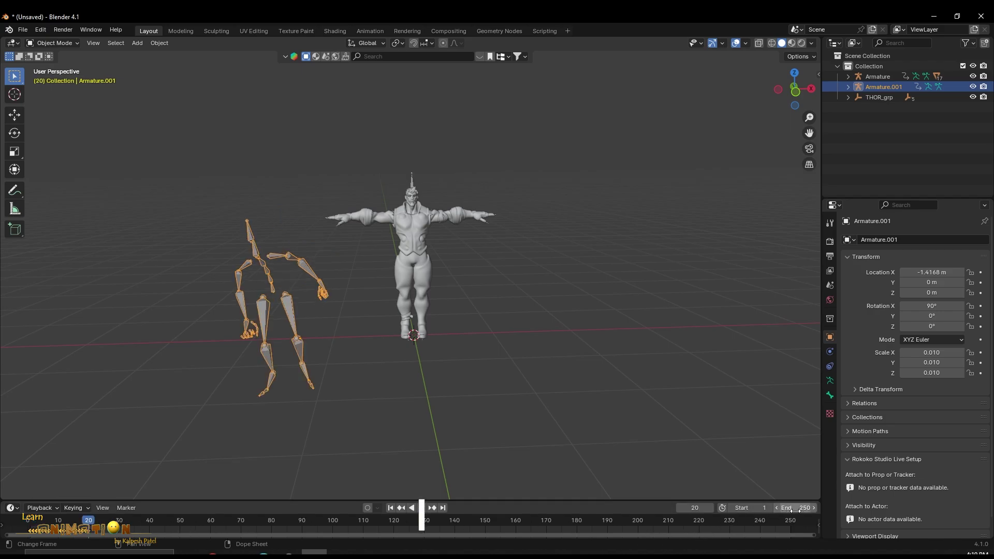
pyautogui.write('20')
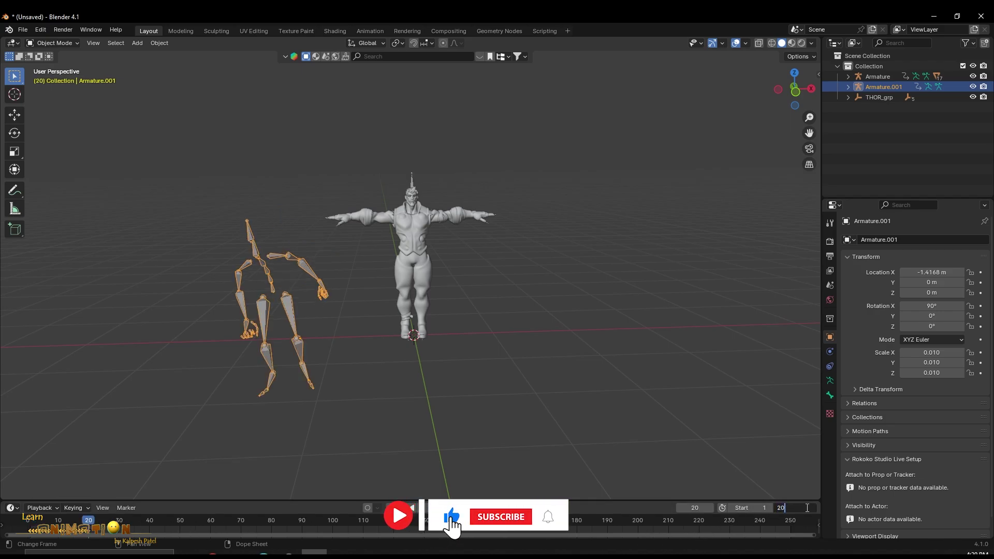
pyautogui.press('Return')
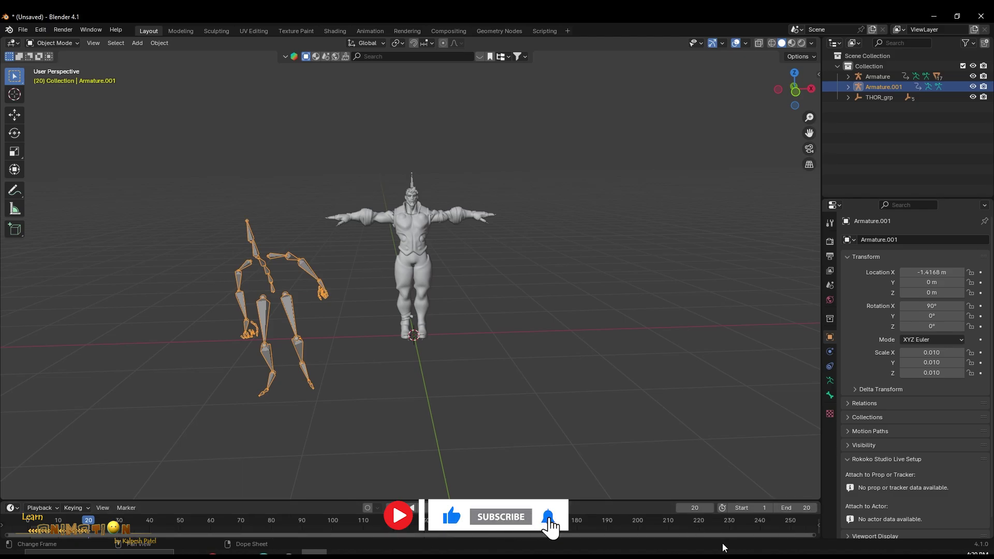
# Step: Play the injured run animation on its armature, view it beside the character and stop playback
pyautogui.moveTo(811, 536); pyautogui.dragTo(222, 535)
pyautogui.press('space')
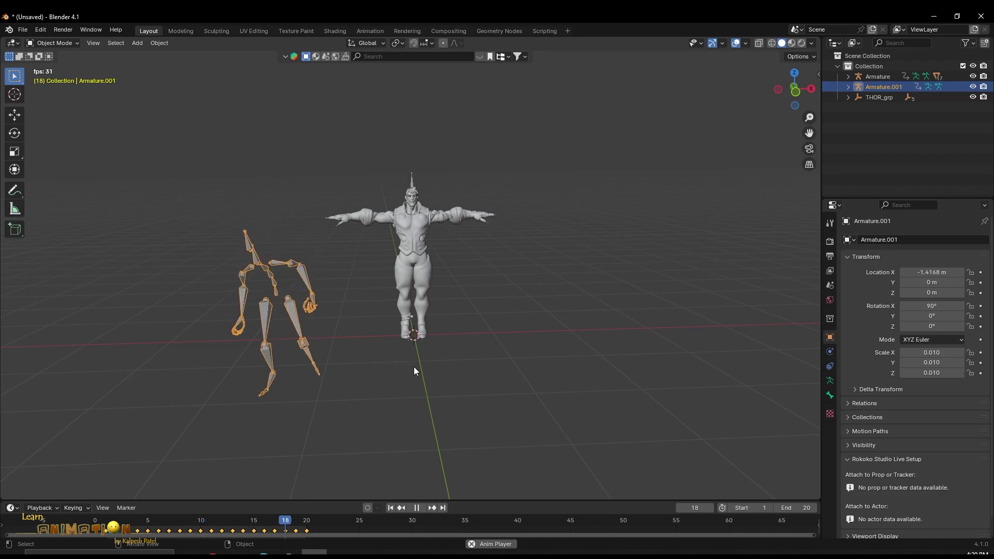
pyautogui.click(414, 367)
pyautogui.moveTo(375, 294); pyautogui.dragTo(265, 239, button='middle')
pyautogui.scroll(-2, 290, 238)
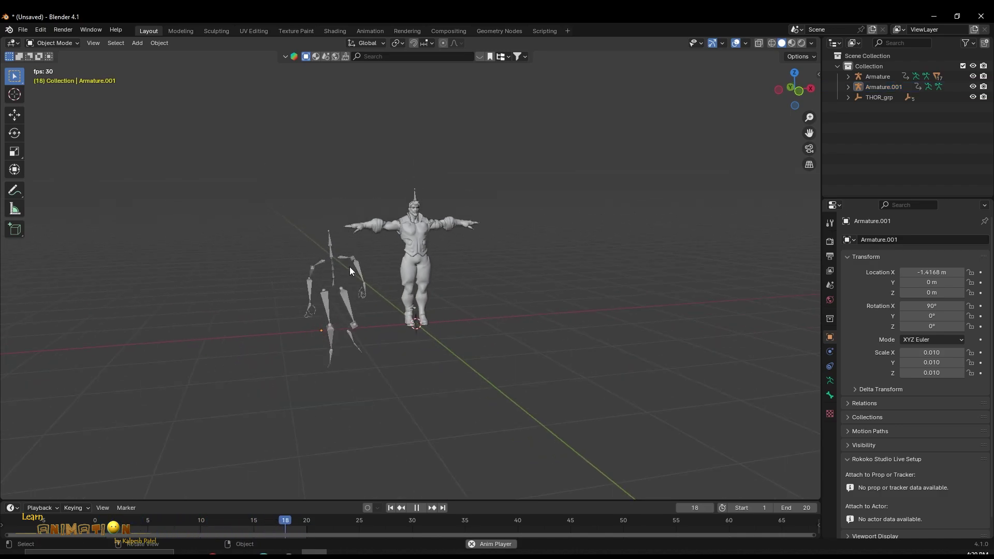
pyautogui.press('space')
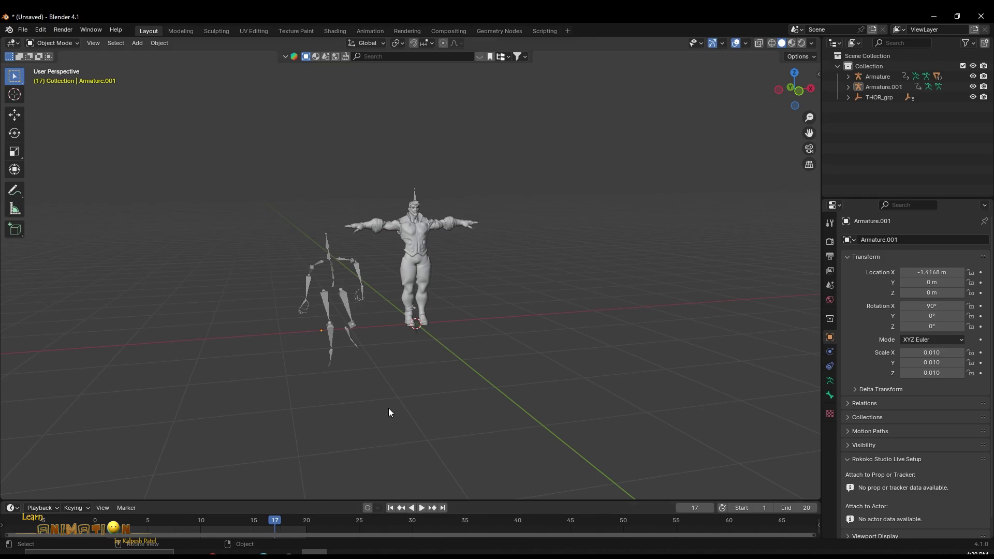
# Step: Select both armatures in turn, return to frame 1 and replay the run to compare it with the T-posed character
pyautogui.click(346, 297)
pyautogui.click(415, 196)
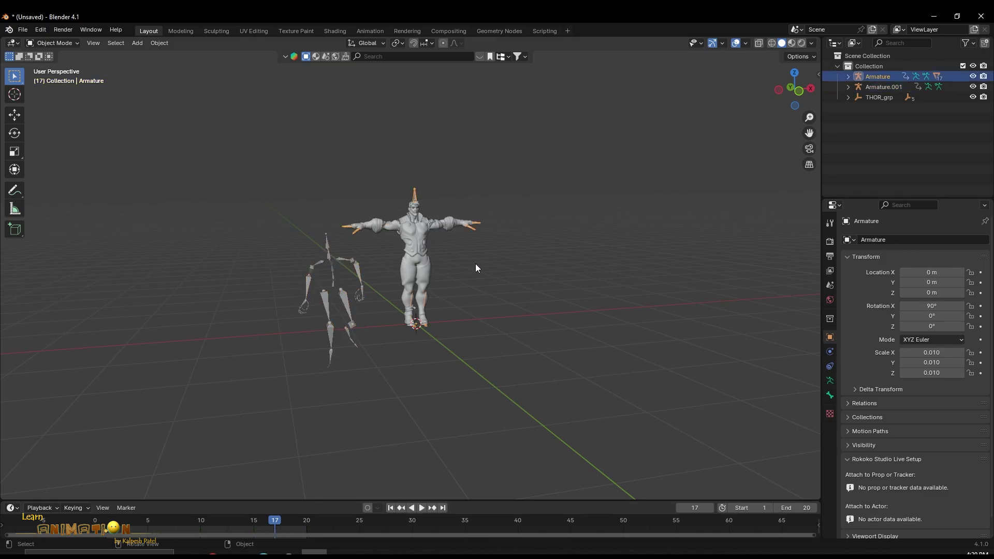
pyautogui.moveTo(471, 257); pyautogui.dragTo(469, 269, button='middle')
pyautogui.scroll(2, 468, 270)
pyautogui.click(333, 305)
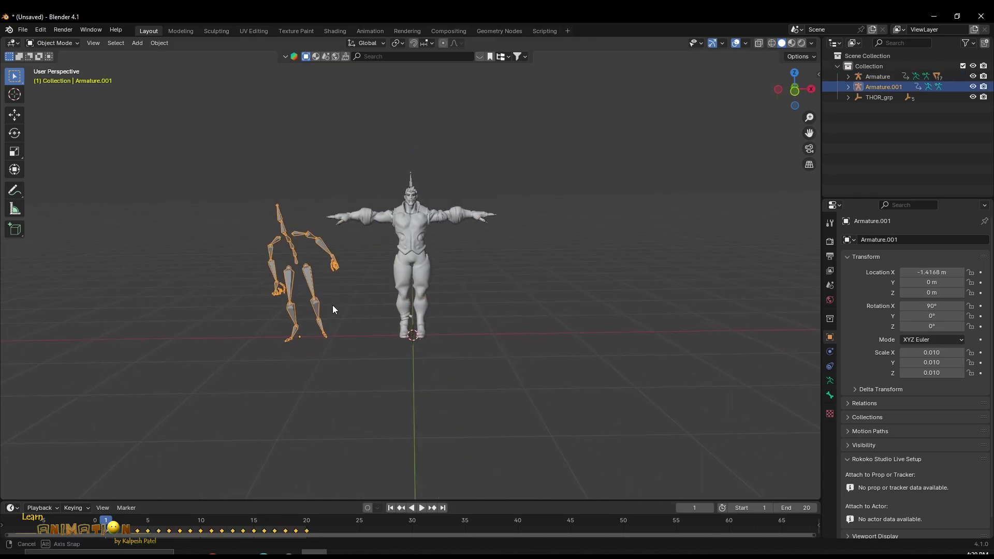
pyautogui.hotkey('shift', 'Left')
pyautogui.click(344, 303)
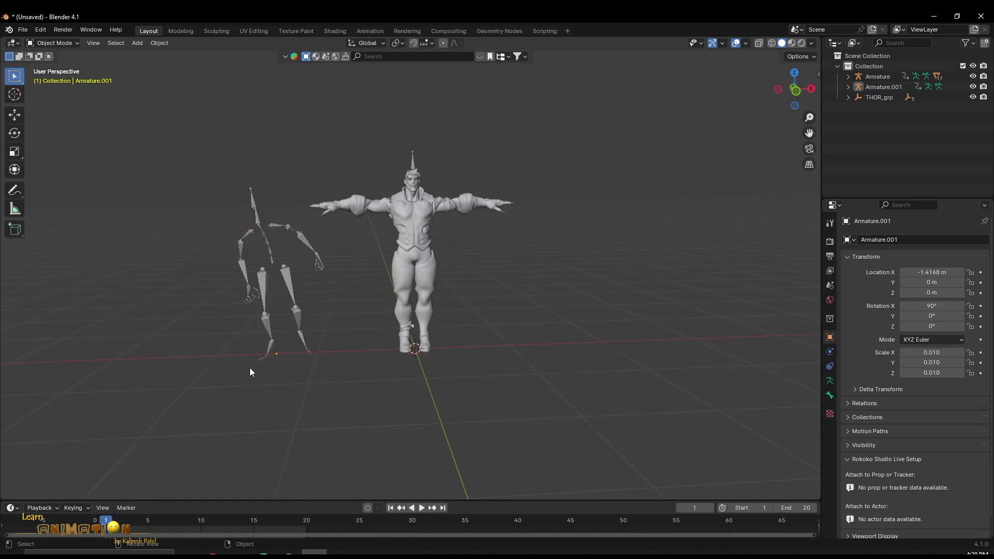
pyautogui.press('space')
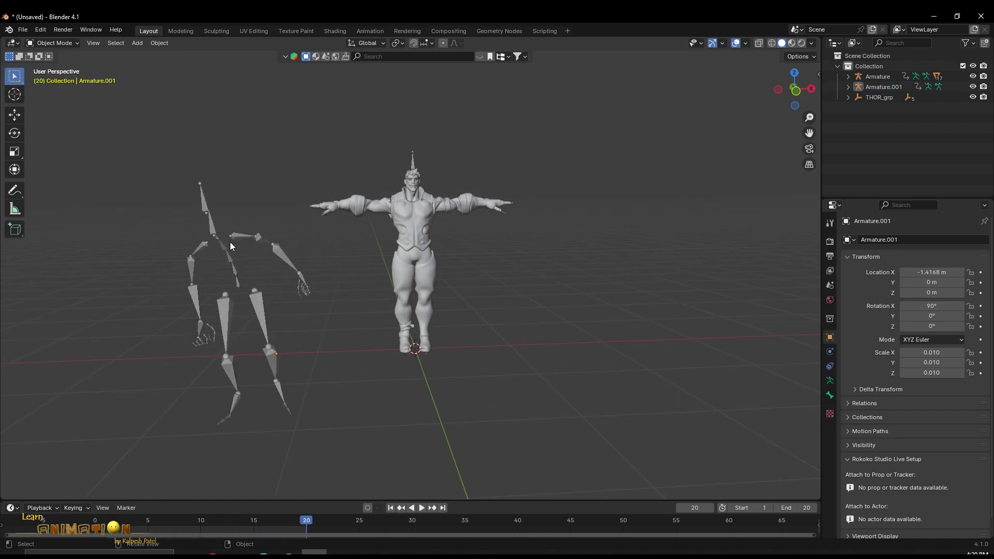
pyautogui.click(415, 165)
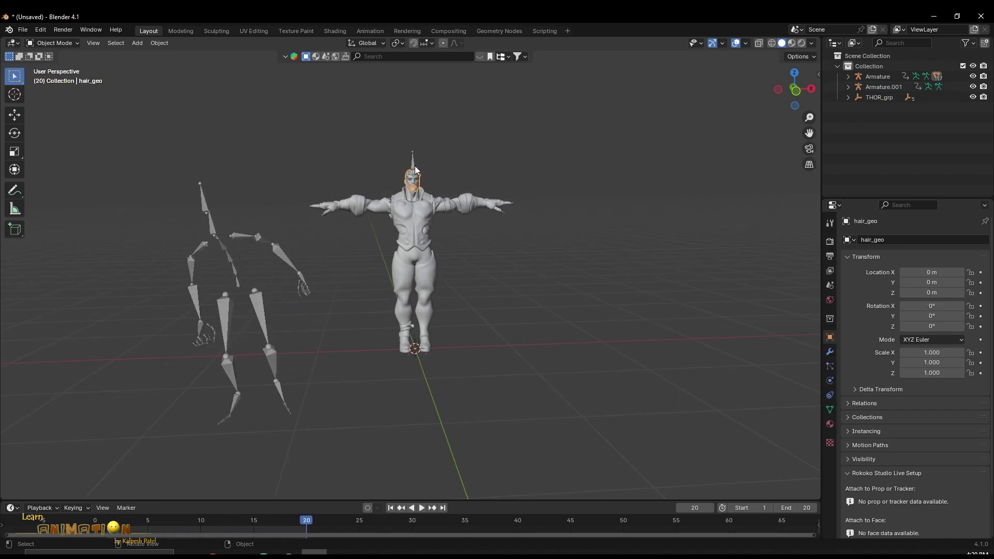
pyautogui.press('space')
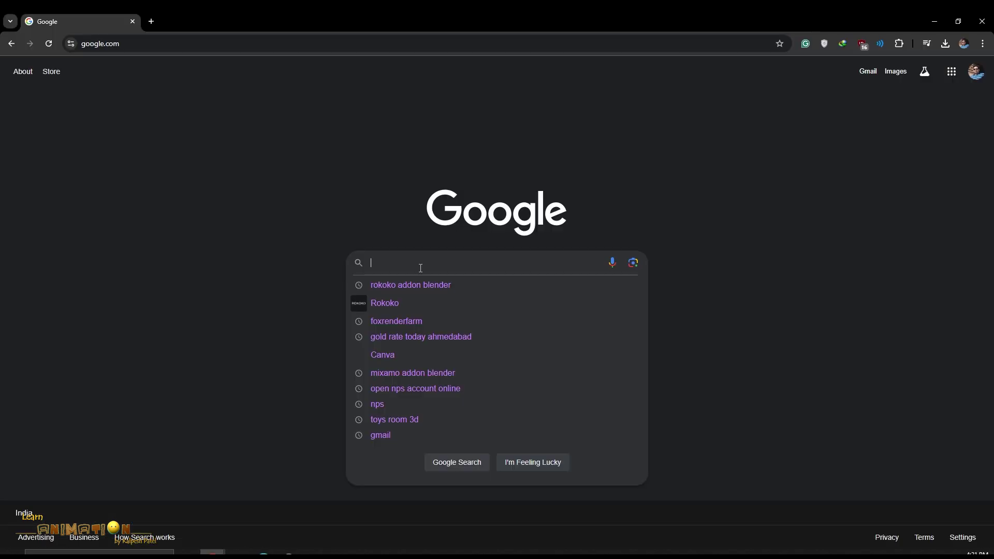
# Step: Search Google for "rokoko addon blender" and open Rokoko's Blender integration page with the plugin download
pyautogui.click(423, 285)
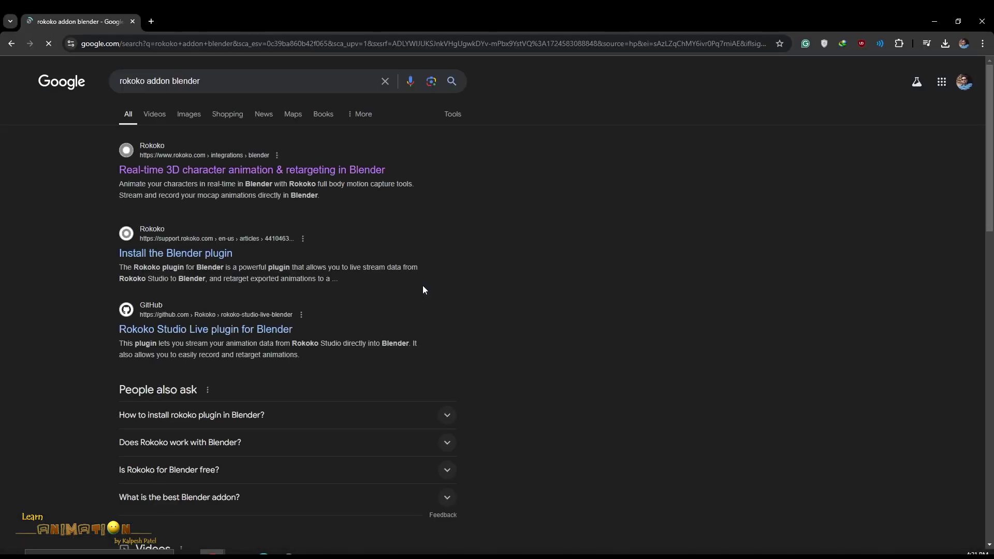
pyautogui.click(218, 171)
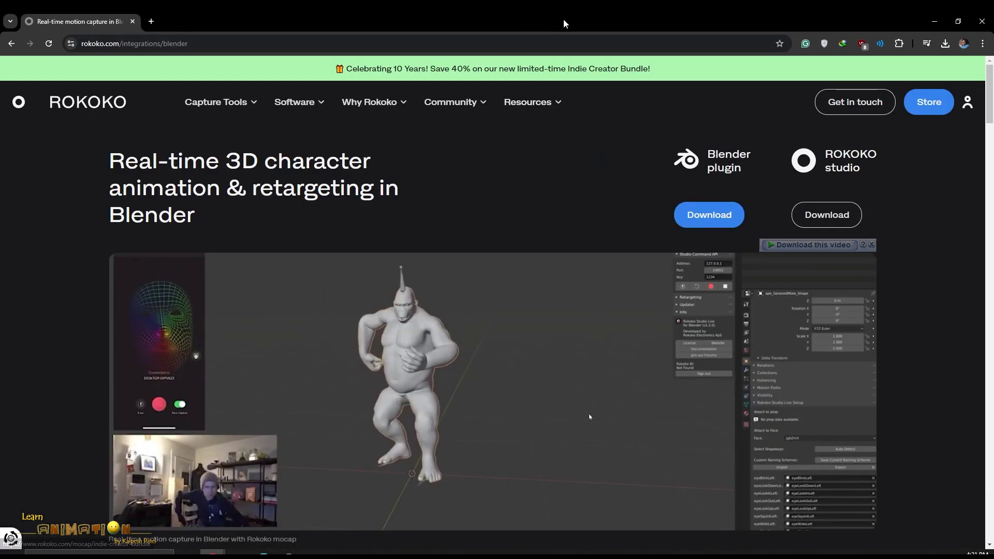
pyautogui.moveTo(564, 19); pyautogui.dragTo(993, 31)
# Step: Switch back to Blender and open the Retargeting settings of the Rokoko add-on
pyautogui.click(659, 248)
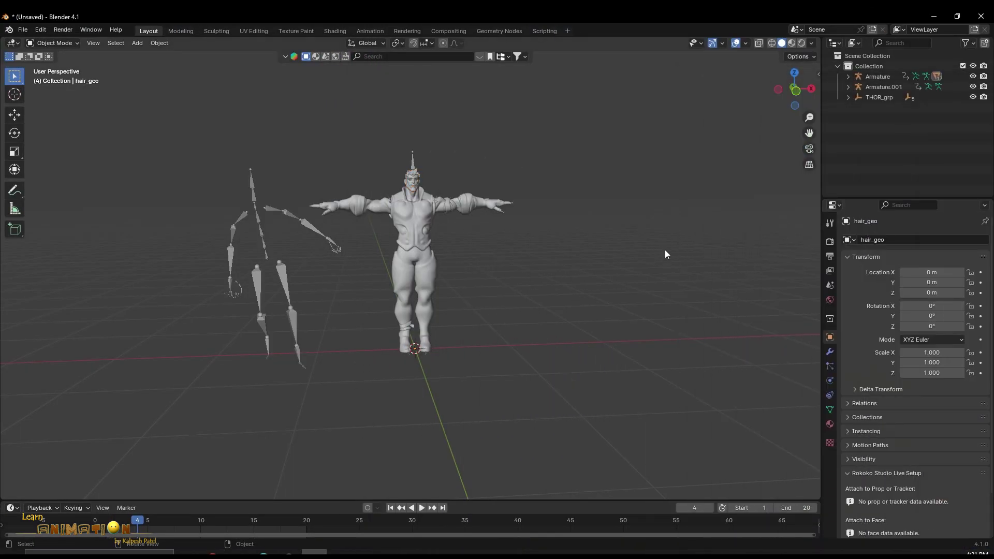
pyautogui.press('n')
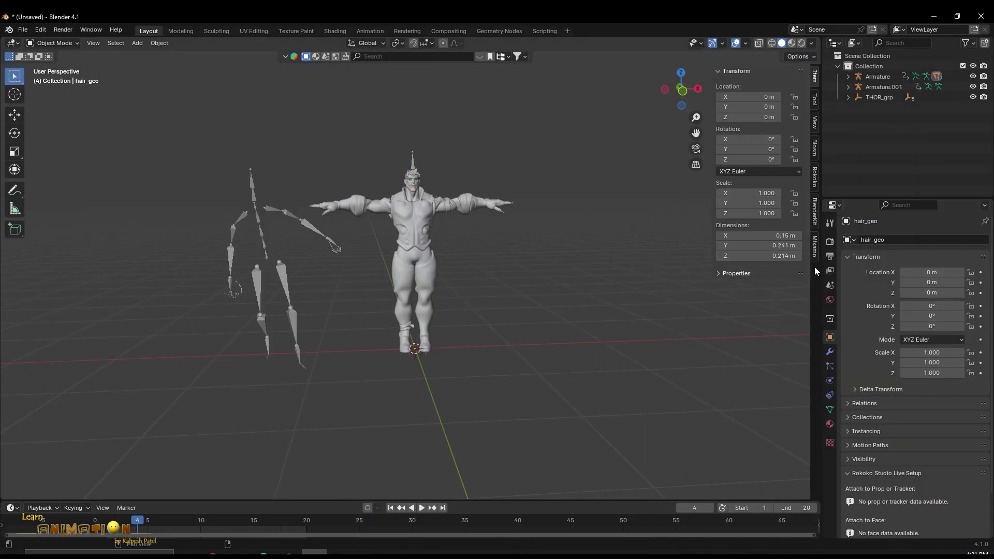
pyautogui.click(815, 171)
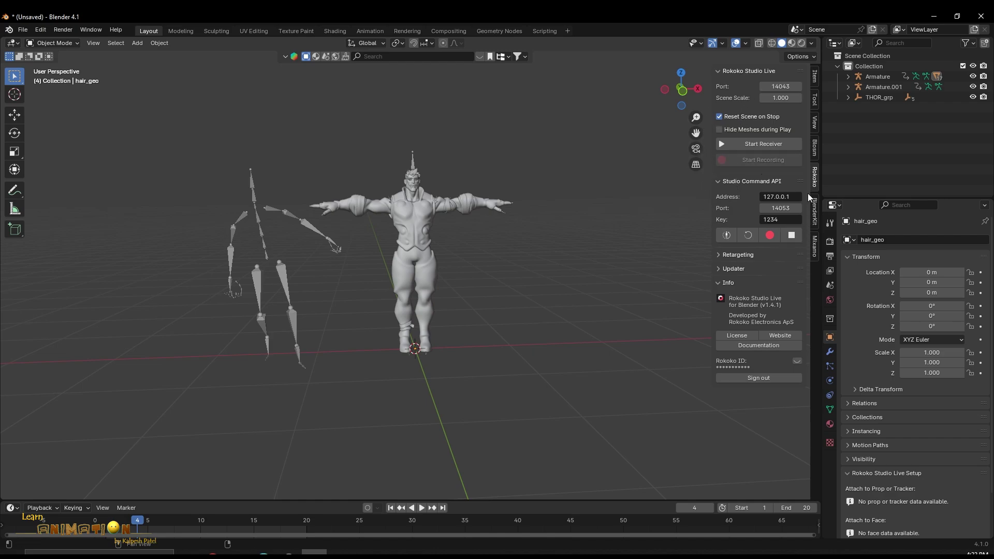
pyautogui.click(743, 254)
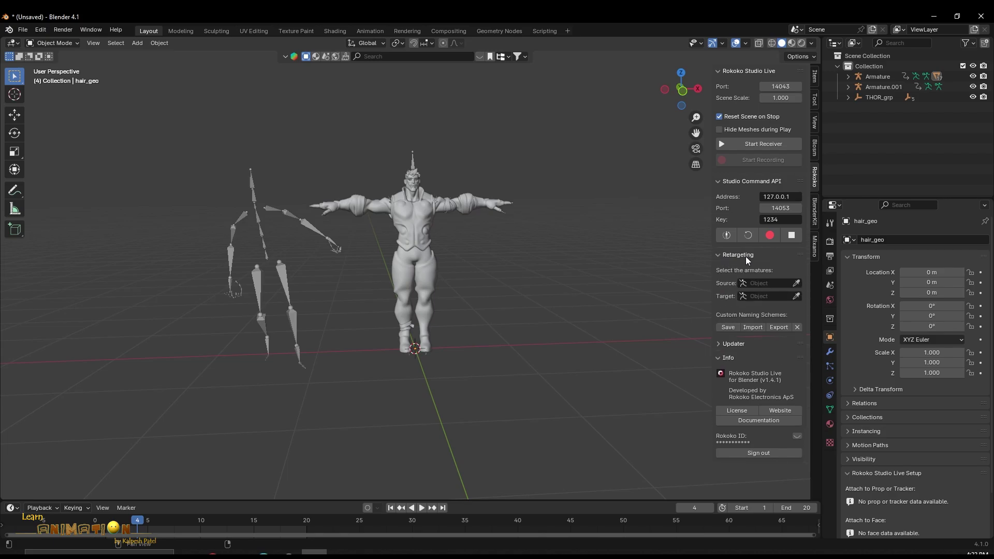
# Step: Pick the injured run armature (Armature.001) as the retargeting source and Thor's Armature as the target
pyautogui.click(797, 283)
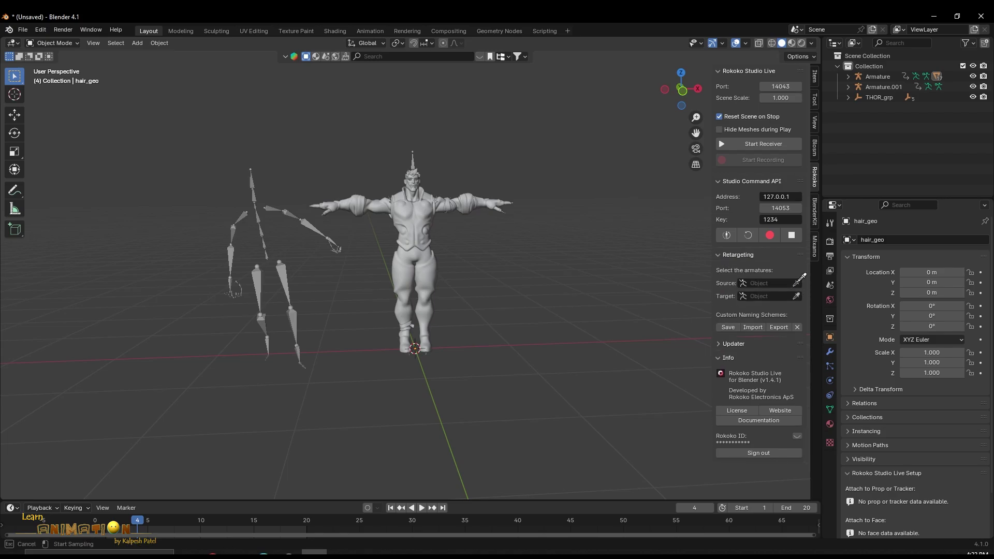
pyautogui.click(253, 182)
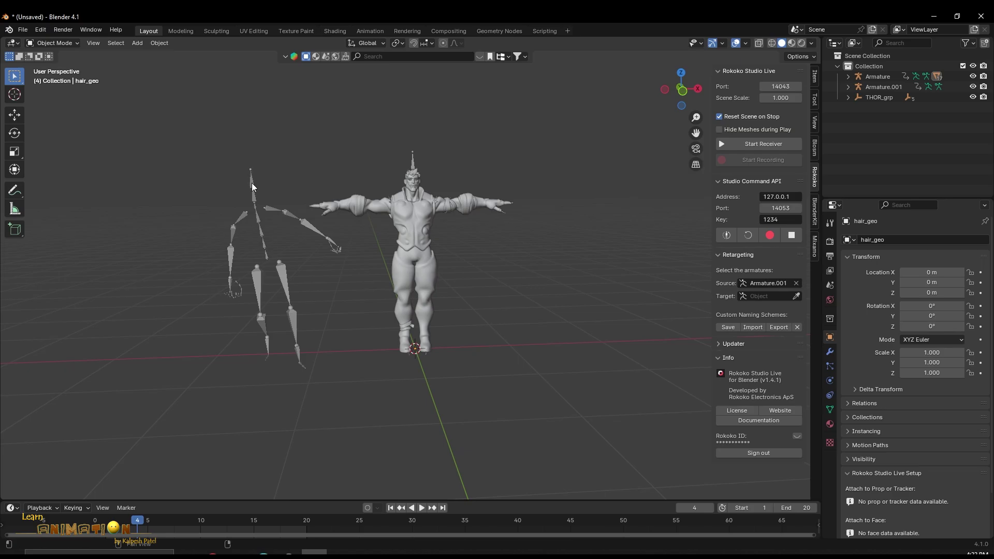
pyautogui.scroll(2, 314, 224)
pyautogui.click(797, 296)
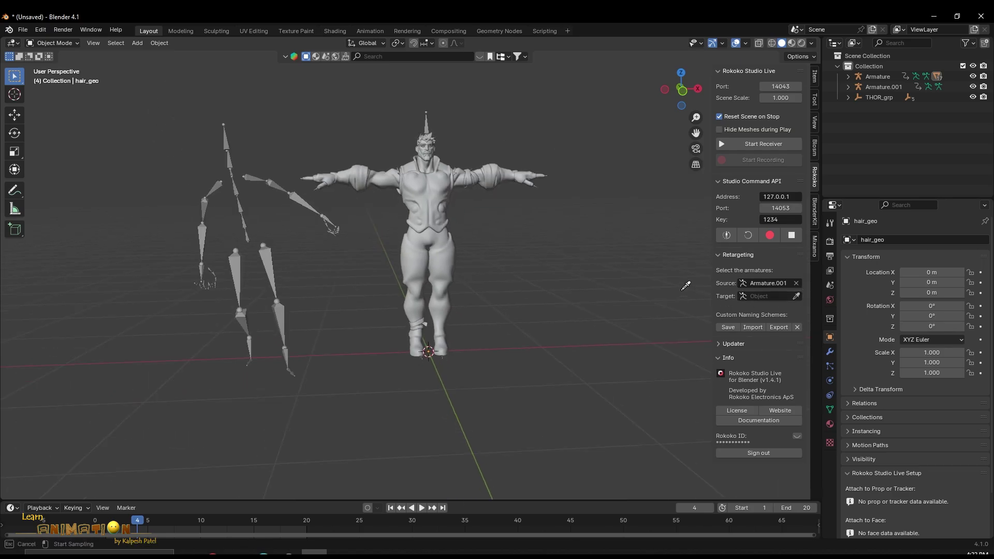
pyautogui.click(428, 126)
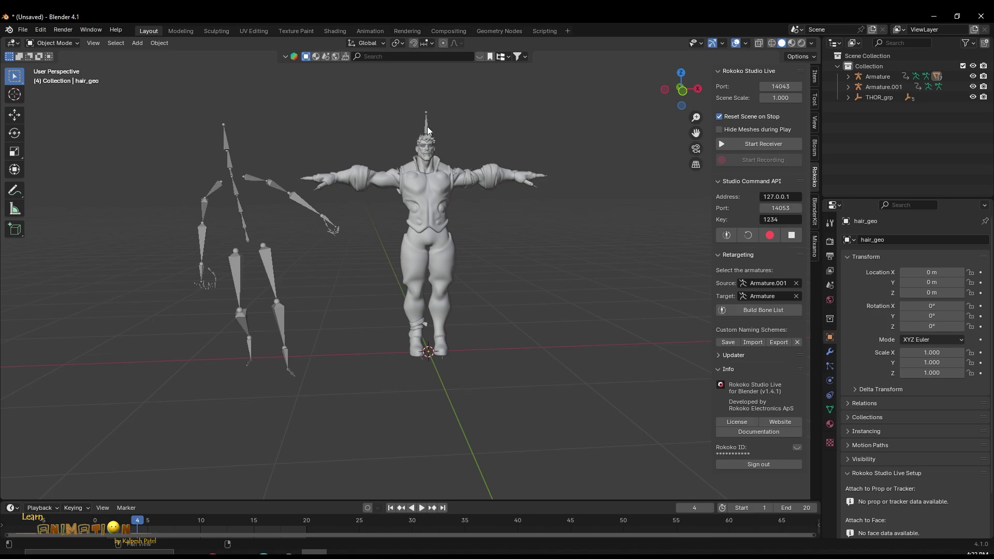
# Step: Build the bone list for the two armatures and widen the sidebar enough to read the full bone names
pyautogui.click(766, 310)
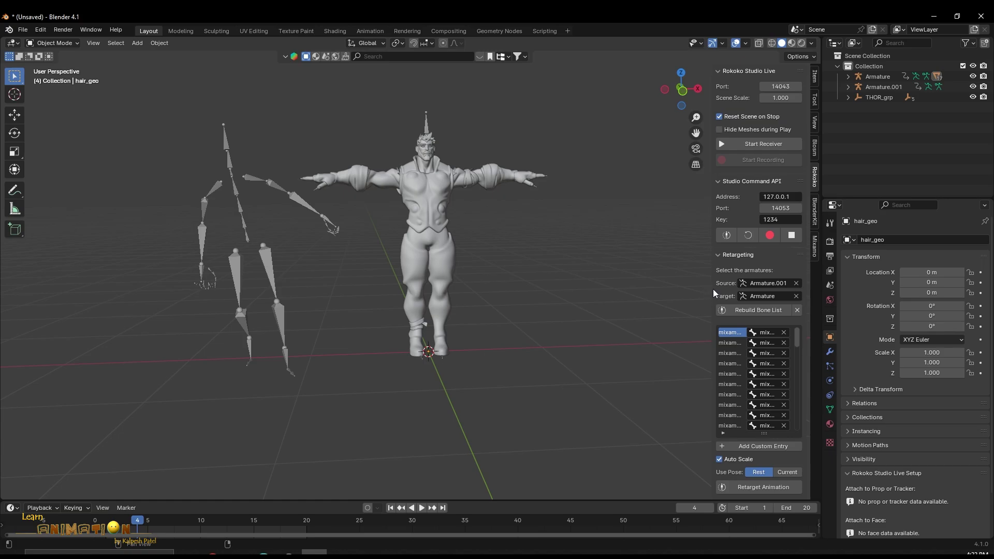
pyautogui.moveTo(714, 288); pyautogui.dragTo(586, 300)
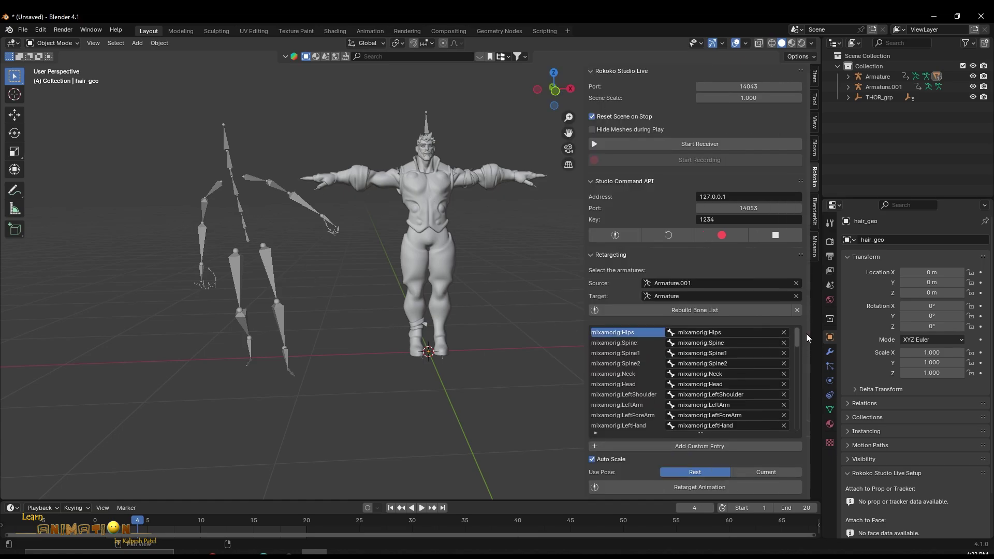
# Step: Examine the source-to-target bone pairs from the spine and left arm through to the right-hand fingers
pyautogui.click(623, 343)
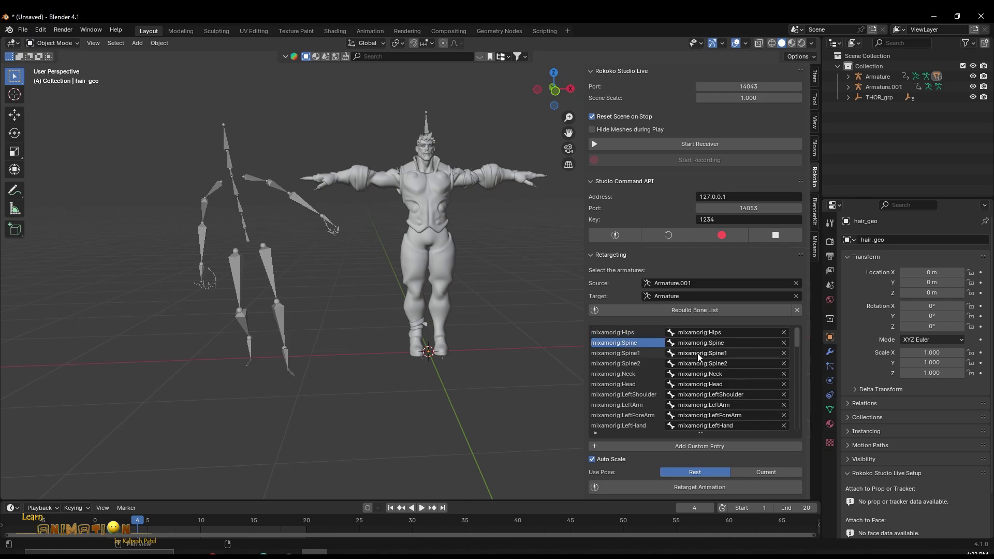
pyautogui.scroll(-3, 626, 384)
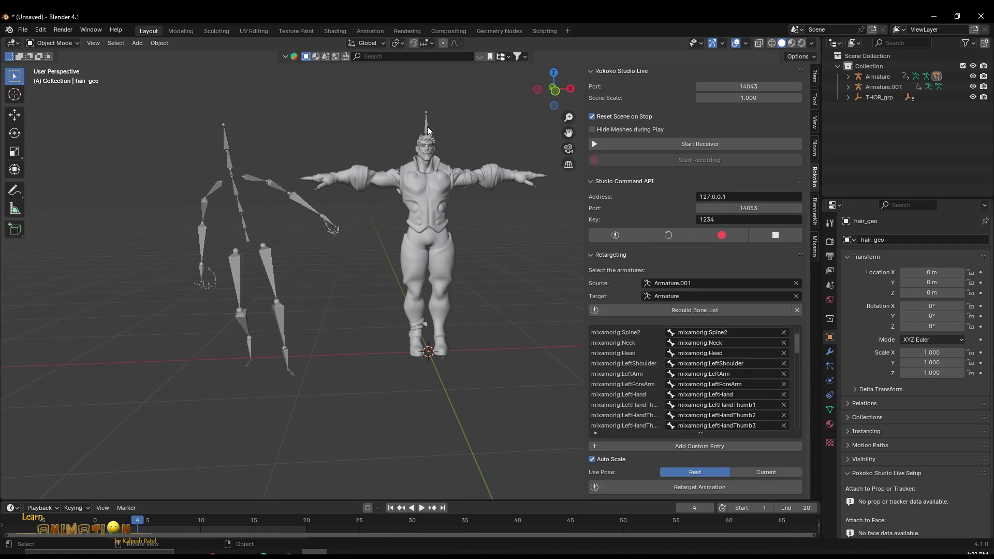
pyautogui.scroll(-2, 632, 374)
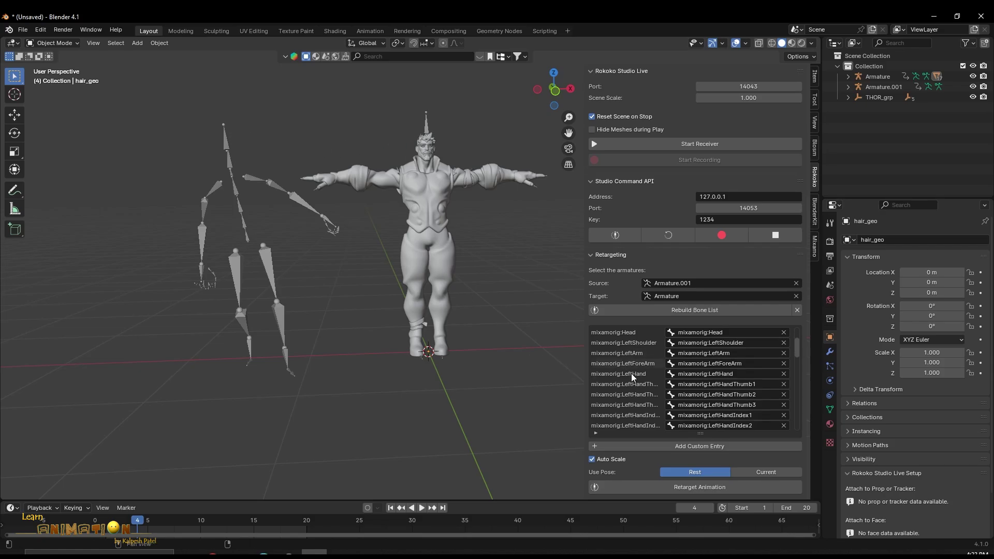
pyautogui.scroll(-2, 700, 385)
pyautogui.click(256, 182)
pyautogui.scroll(5, 624, 388)
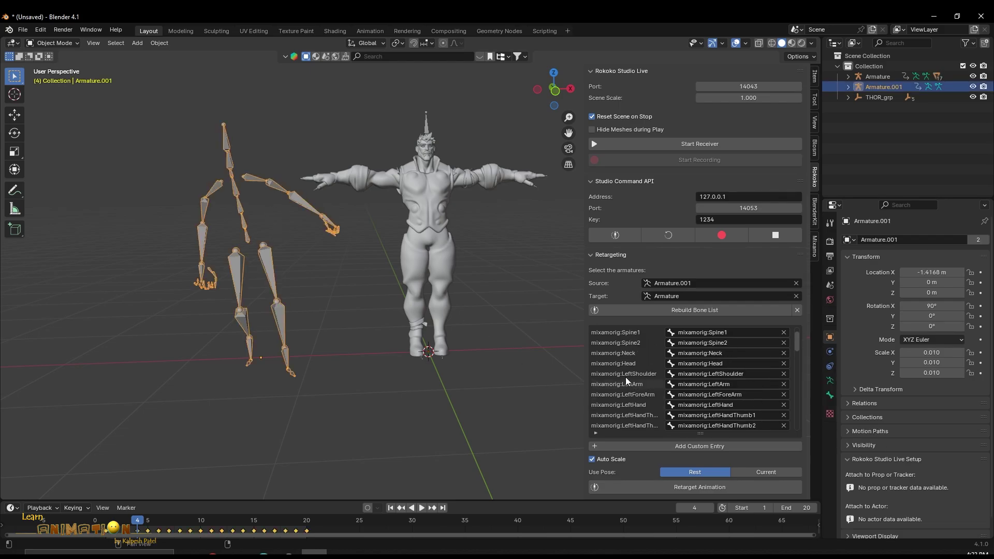
pyautogui.click(632, 384)
pyautogui.click(635, 396)
pyautogui.click(626, 403)
pyautogui.scroll(-19, 626, 403)
pyautogui.scroll(-6, 634, 379)
pyautogui.scroll(-3, 438, 316)
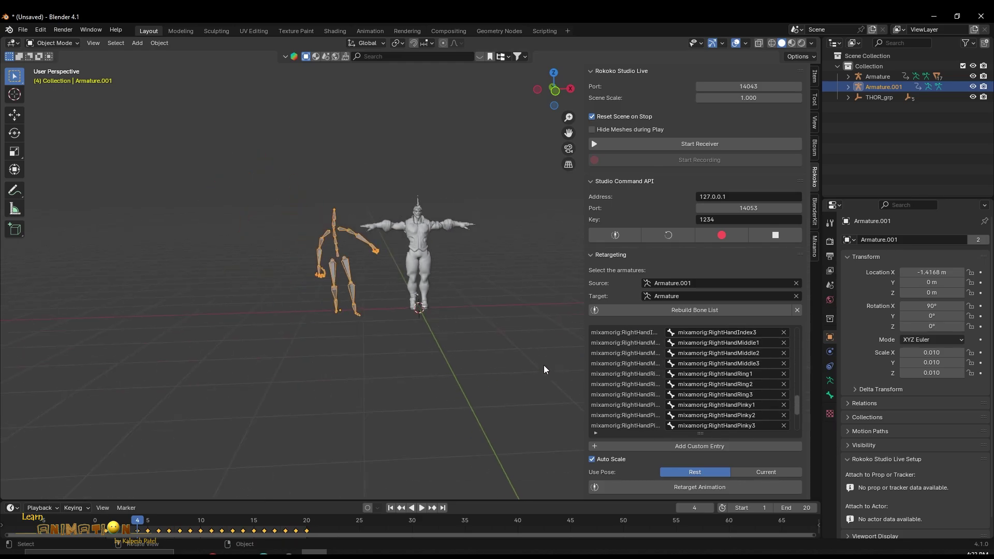
pyautogui.scroll(-1, 809, 393)
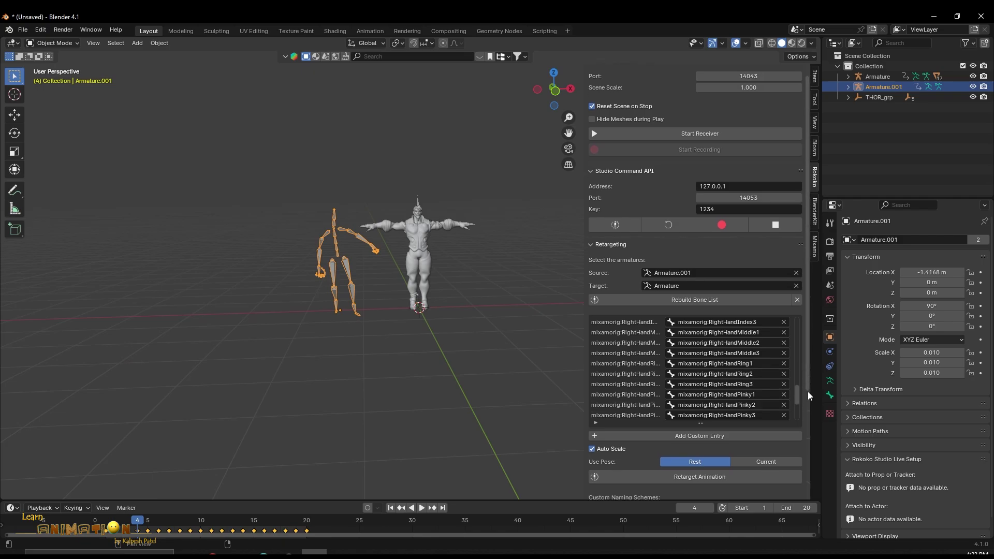
# Step: Retarget the injured run animation onto Thor's armature using the Rest pose and play it
pyautogui.moveTo(808, 387); pyautogui.dragTo(810, 452)
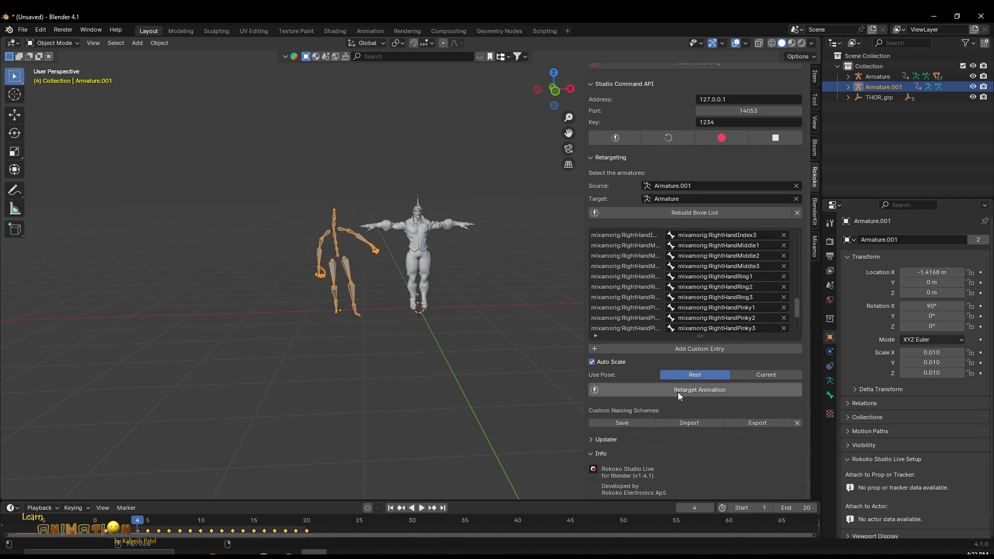
pyautogui.click(698, 392)
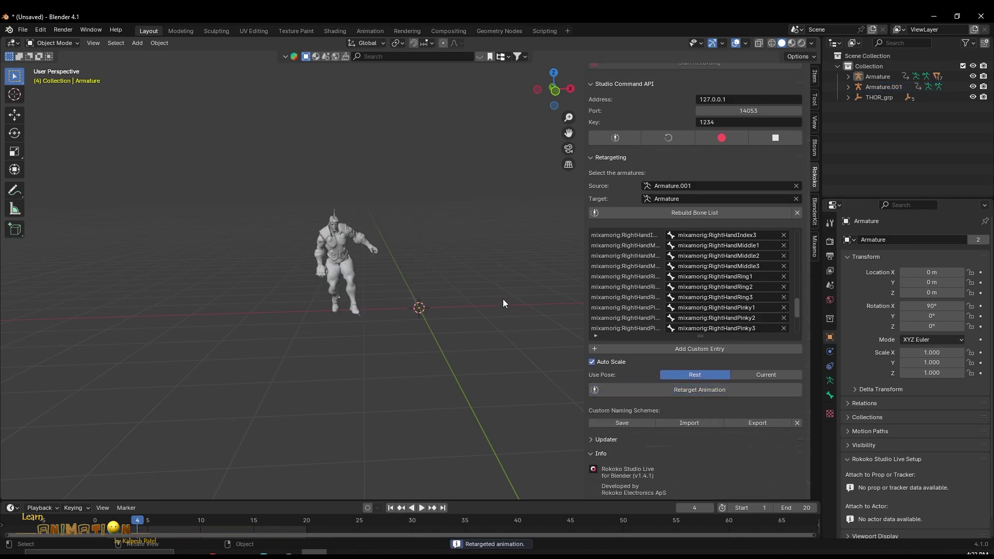
pyautogui.press('space')
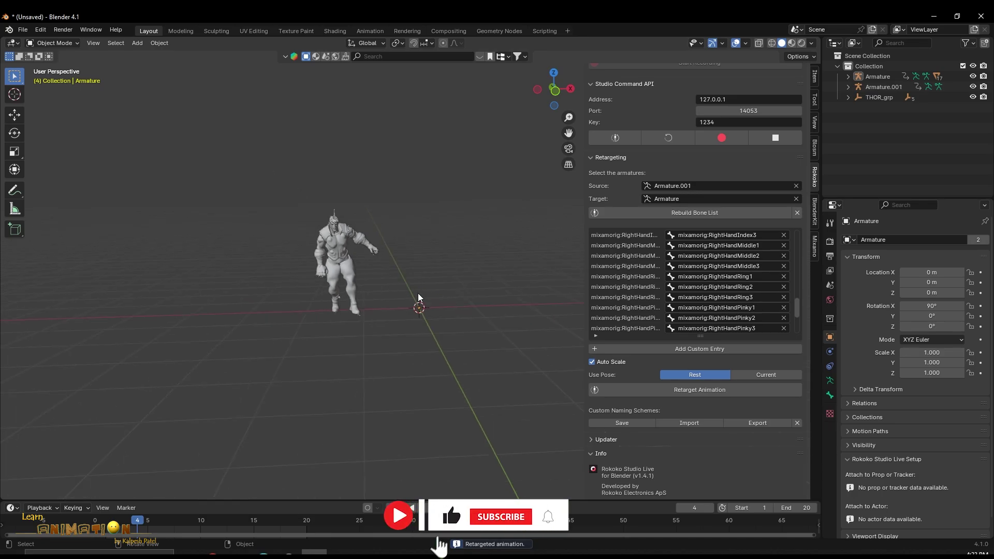
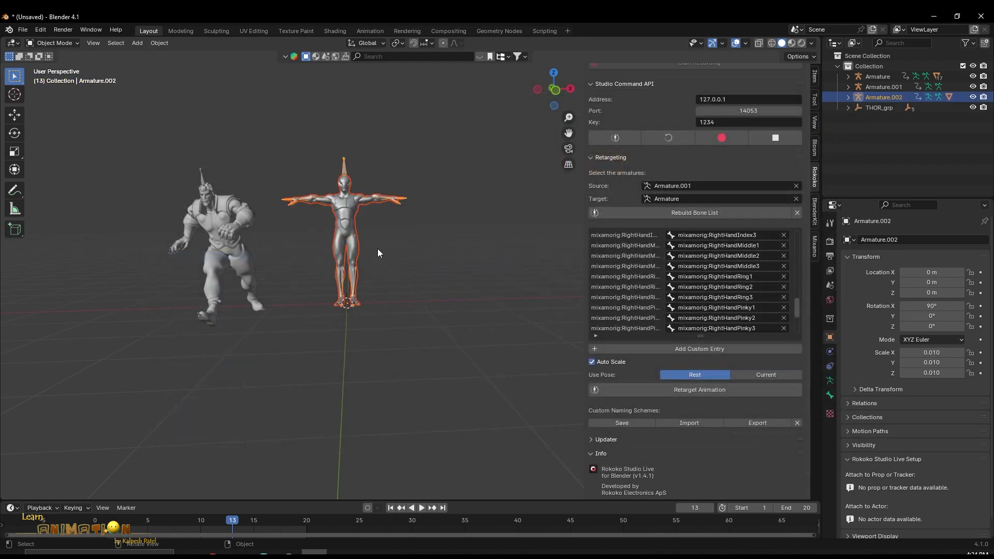
# Step: View the animated Thor beside the T-posed second character and scrub the timeline to frame 11
pyautogui.moveTo(378, 248); pyautogui.dragTo(227, 220, button='middle')
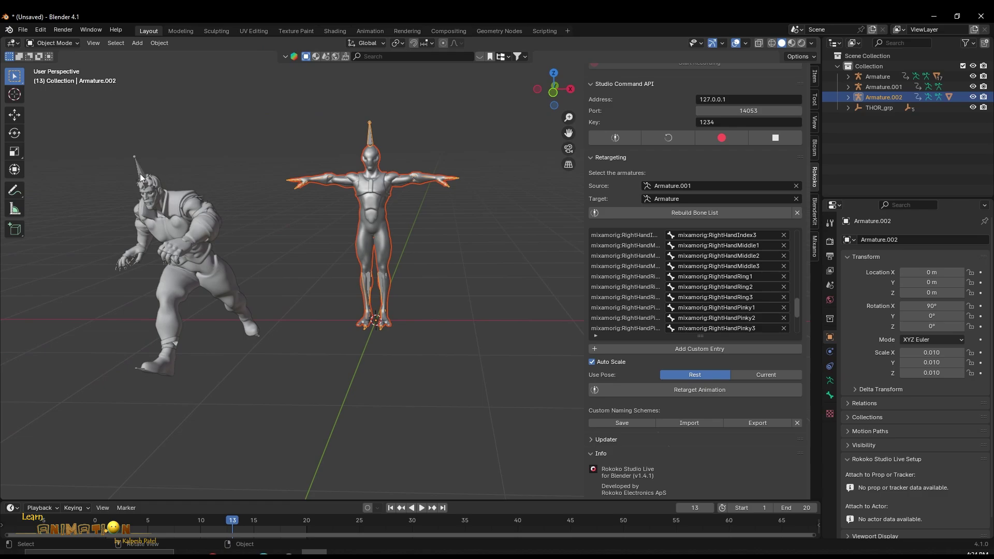
pyautogui.moveTo(140, 178); pyautogui.dragTo(330, 248, button='middle')
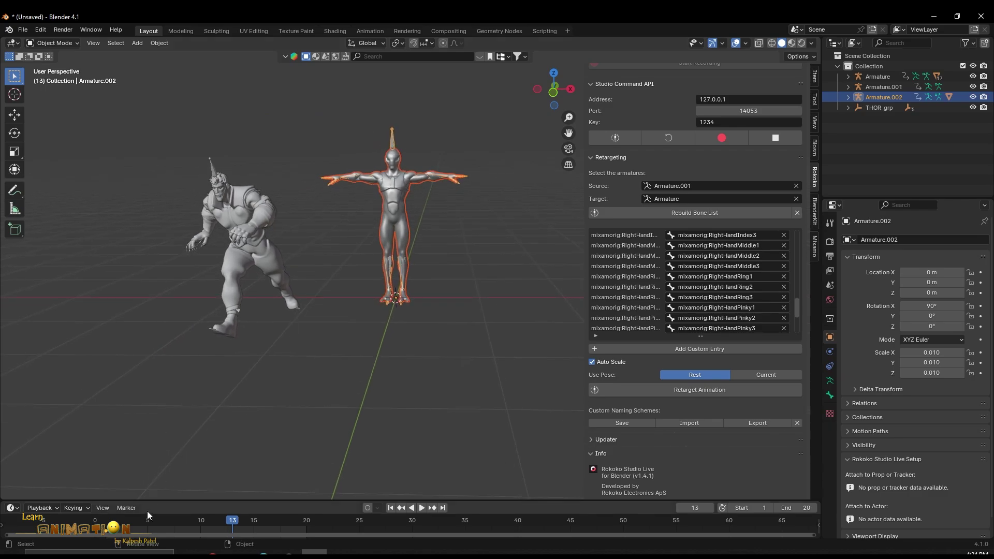
pyautogui.moveTo(112, 520); pyautogui.dragTo(211, 520)
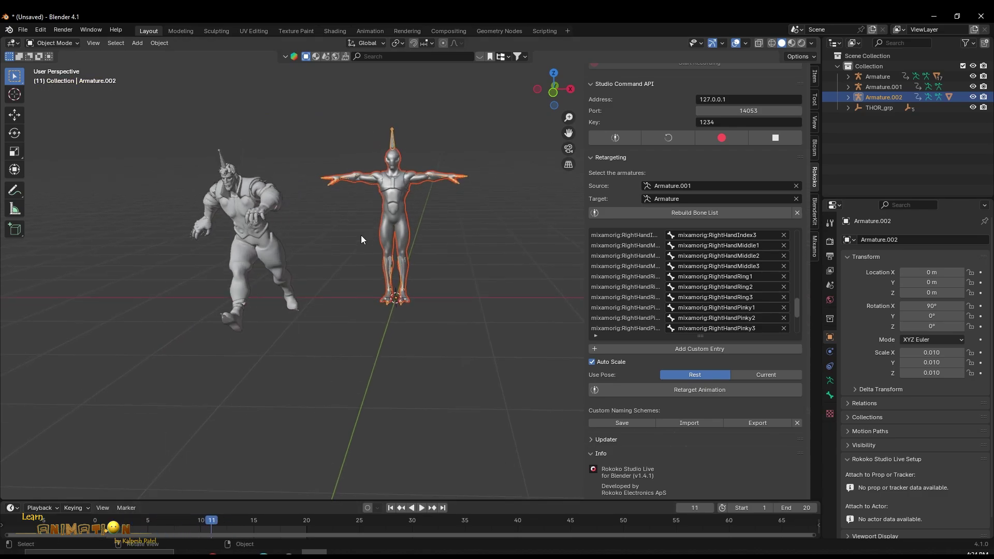
# Step: Deselect the second character and try hiding THOR_grp in the viewport, restoring its visibility again
pyautogui.click(345, 159)
pyautogui.moveTo(345, 158); pyautogui.dragTo(306, 190, button='middle')
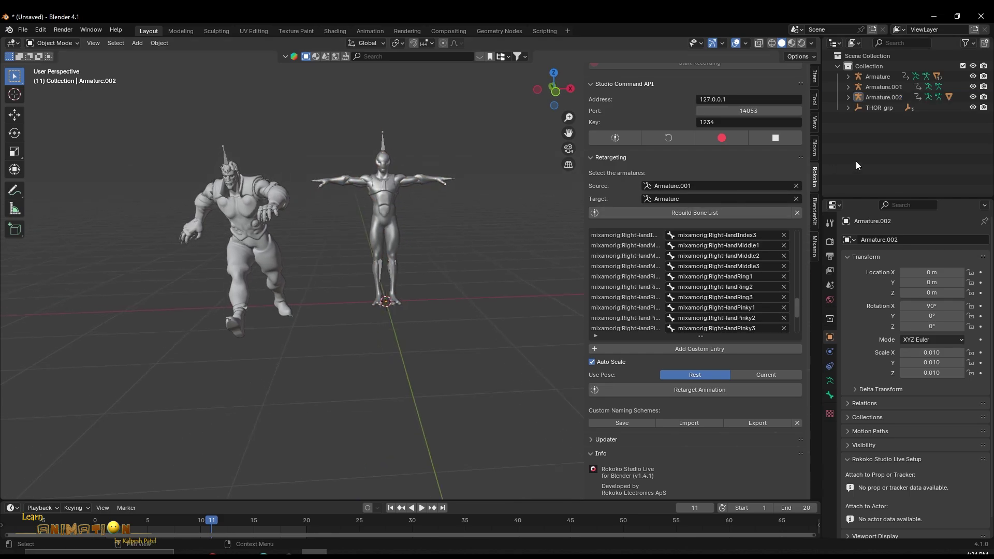
pyautogui.click(973, 108)
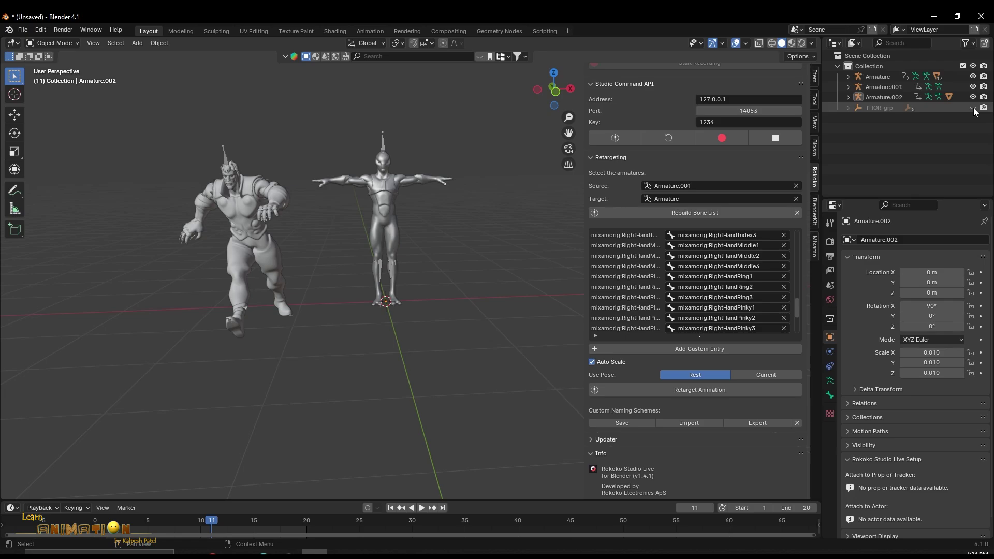
pyautogui.click(973, 108)
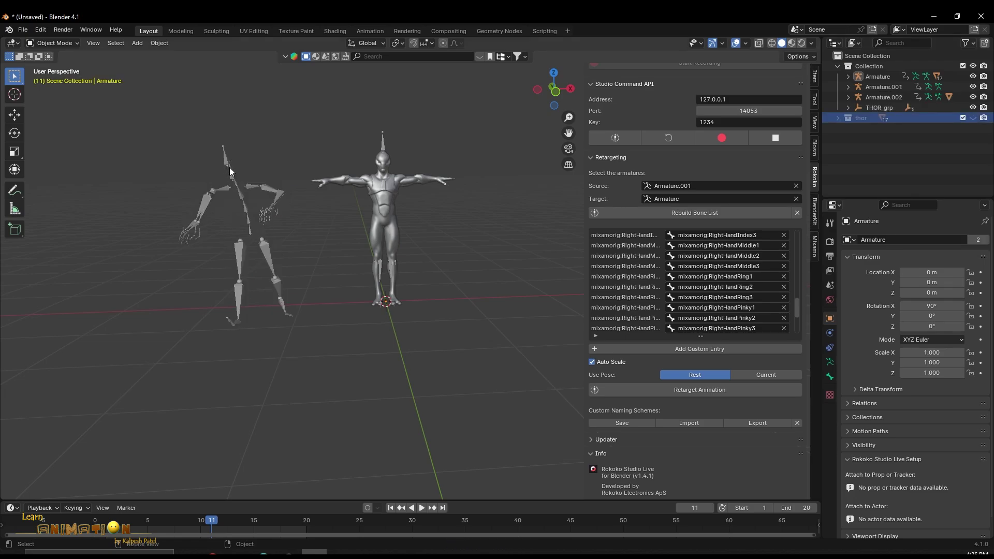
# Step: Select the injured run armature, play its animation and stop playback at frame 5
pyautogui.click(229, 167)
pyautogui.press('space')
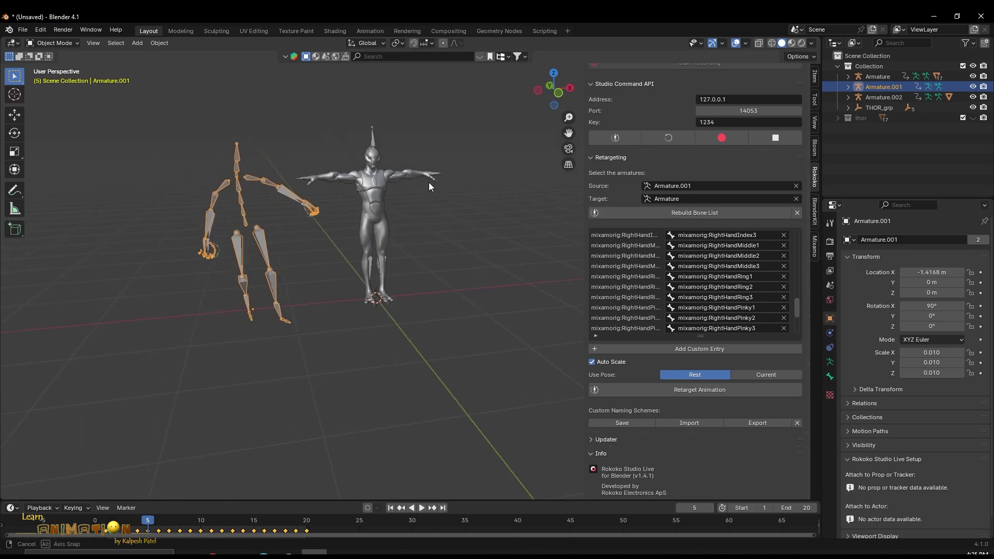
pyautogui.press('space')
pyautogui.moveTo(414, 183); pyautogui.dragTo(443, 215, button='middle')
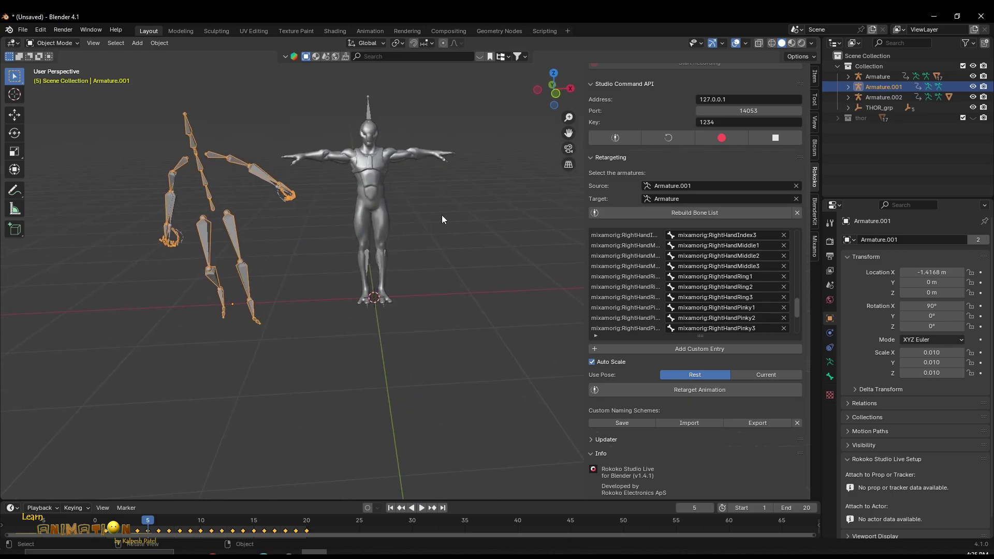
# Step: Replace the retargeting armatures, setting the animated Armature as source and the T-posed second character's Armature.002 as target
pyautogui.click(567, 238)
pyautogui.click(796, 185)
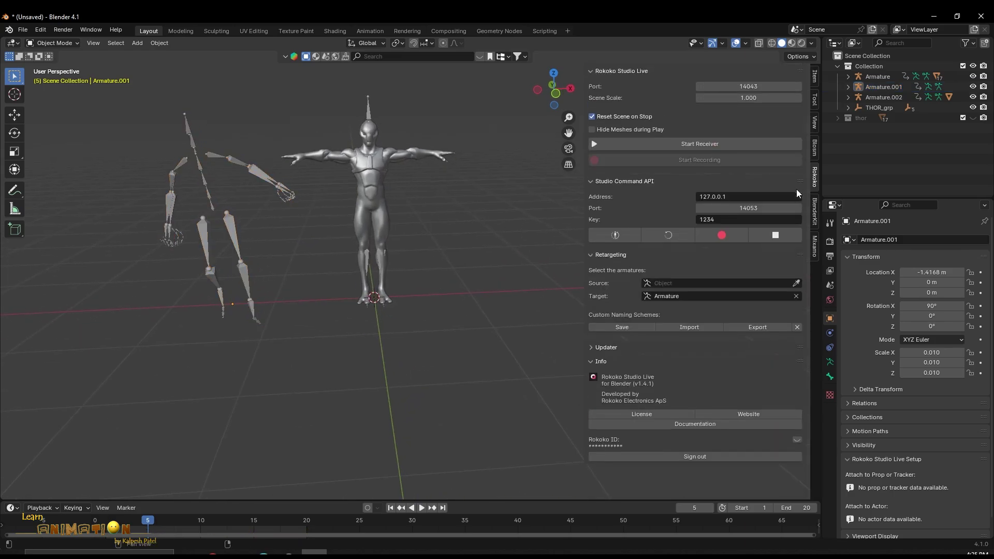
pyautogui.click(796, 296)
pyautogui.click(797, 282)
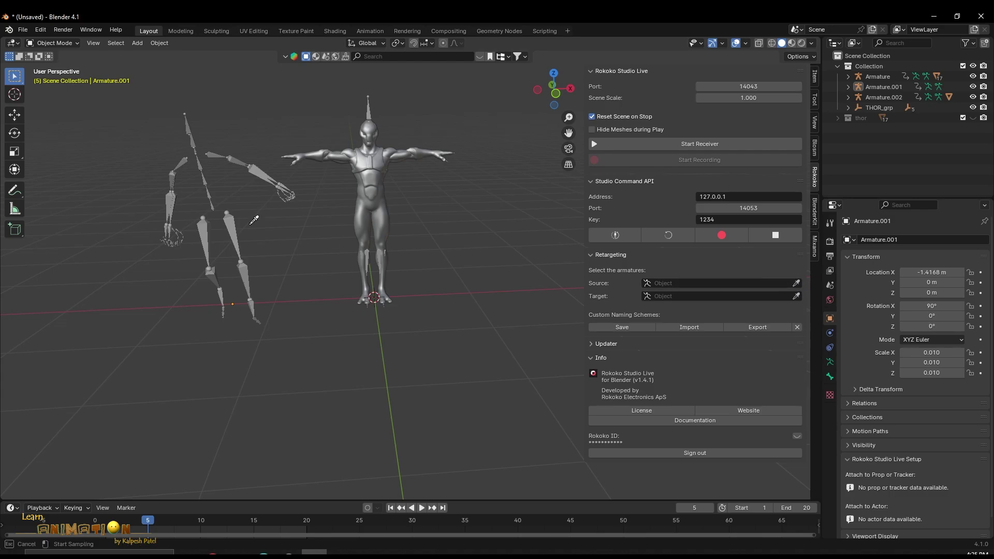
pyautogui.click(203, 146)
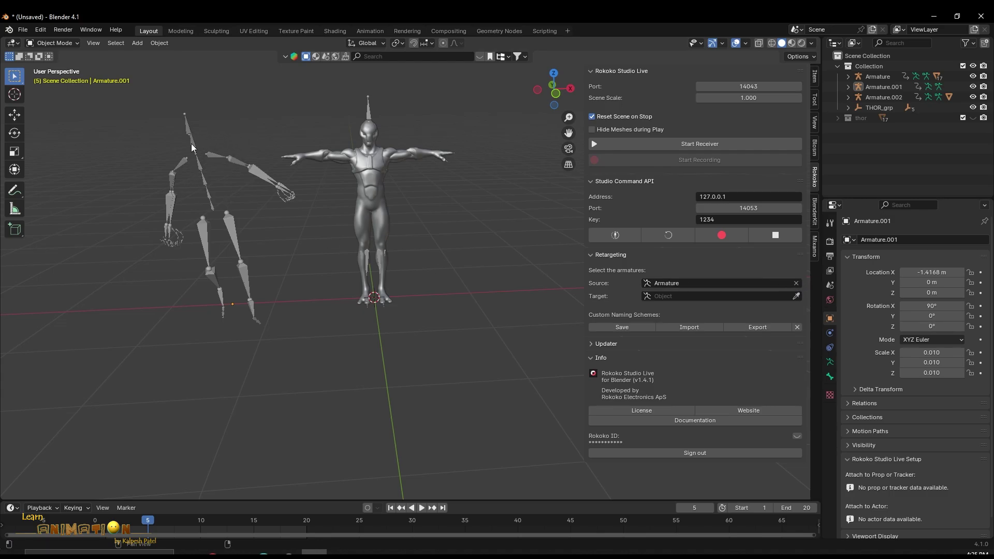
pyautogui.click(797, 297)
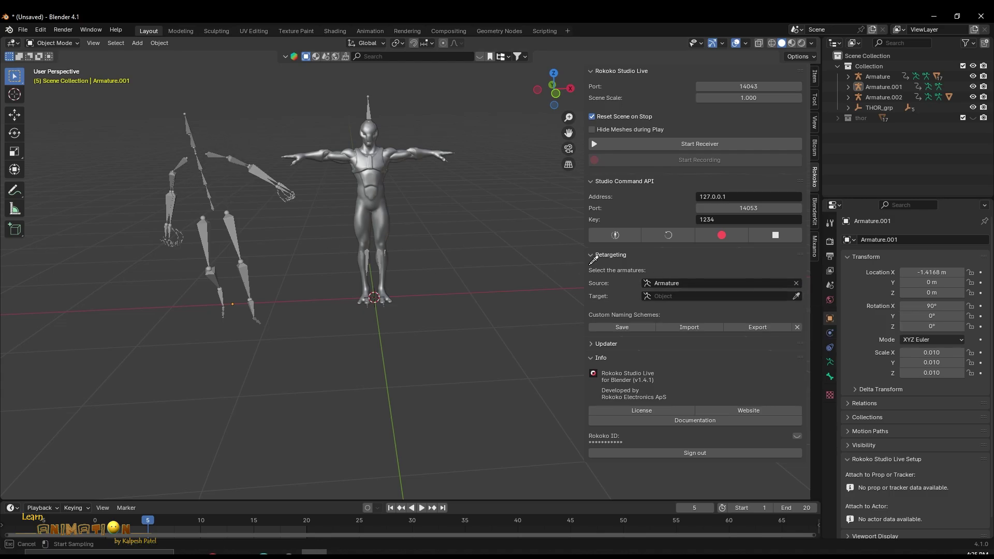
pyautogui.click(369, 106)
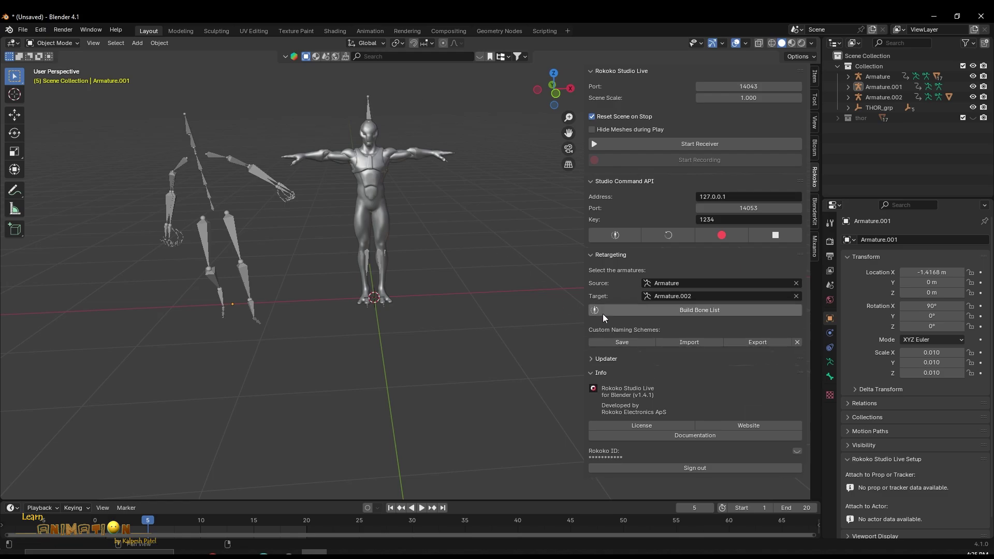
# Step: Build the bone list for Armature to Armature.002, review the bone mapping and retarget the animation using the rest pose
pyautogui.click(692, 311)
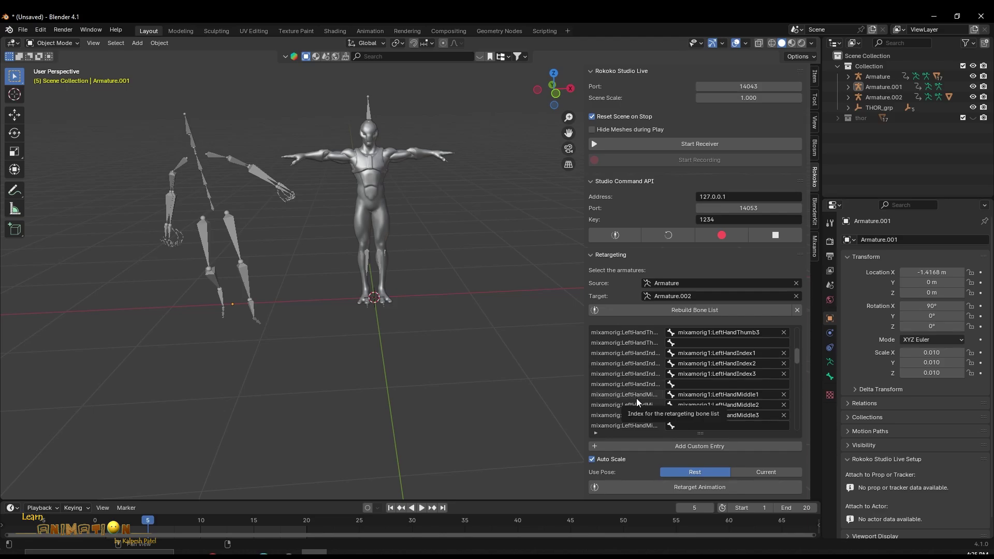
pyautogui.moveTo(798, 362); pyautogui.dragTo(800, 405)
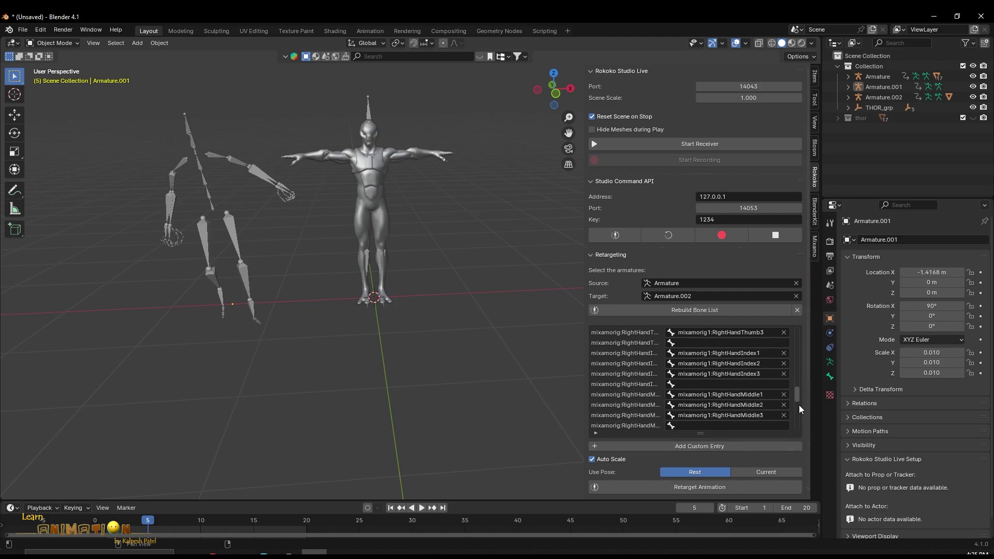
pyautogui.scroll(-6, 695, 353)
pyautogui.click(700, 344)
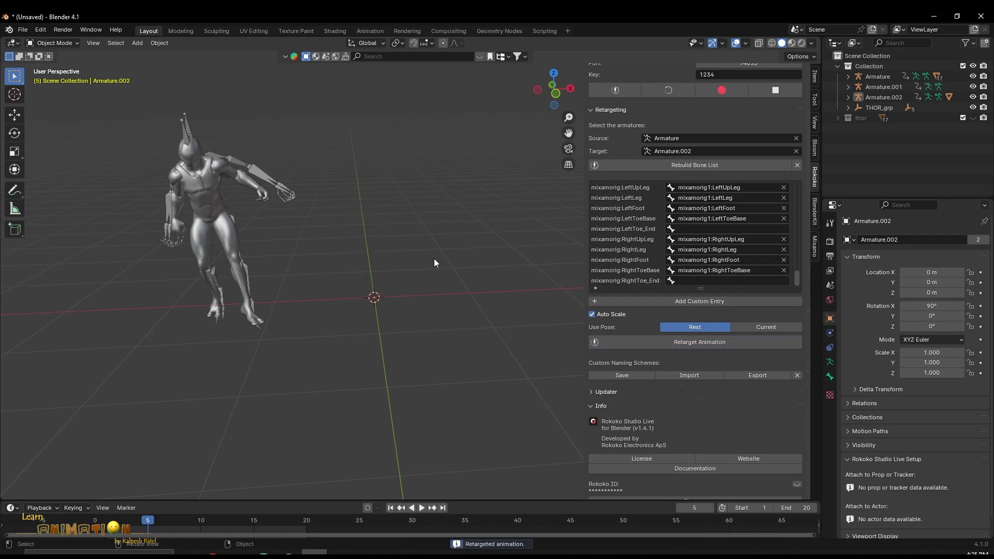
# Step: Play the retargeted animation, view the character from the side and front with the sidebar hidden, and stop playback at frame 11
pyautogui.scroll(-4, 434, 259)
pyautogui.press('space')
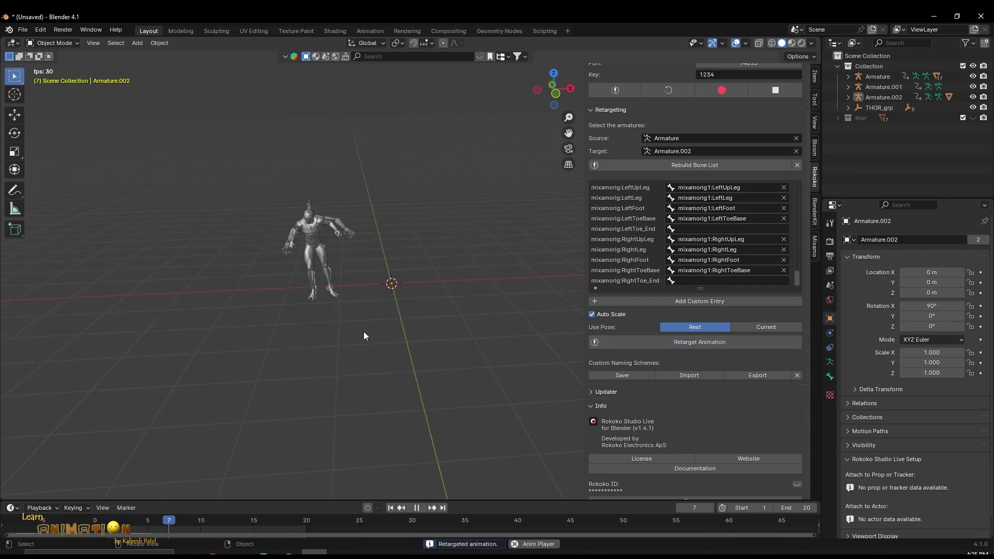
pyautogui.moveTo(367, 333); pyautogui.dragTo(436, 314, button='middle')
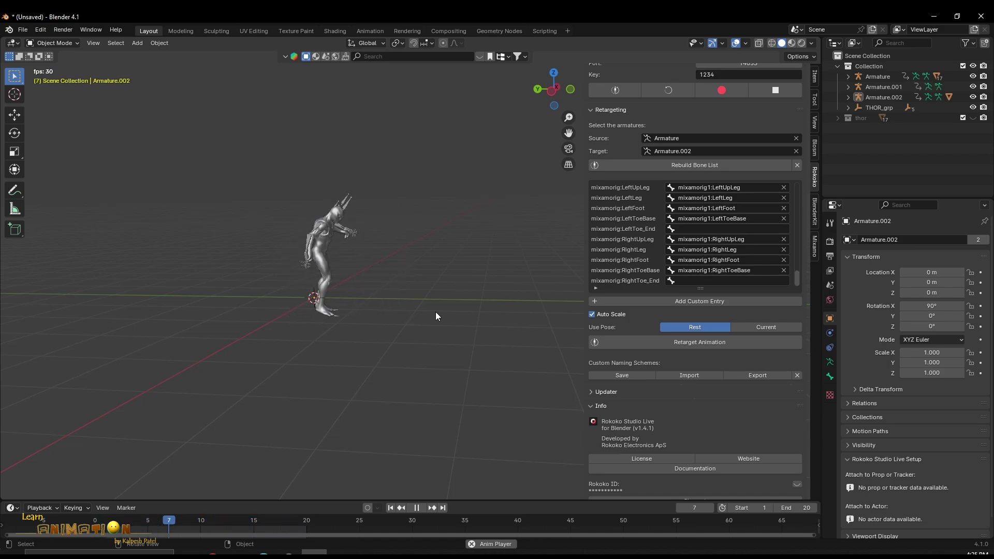
pyautogui.scroll(2, 435, 309)
pyautogui.moveTo(435, 309); pyautogui.dragTo(473, 307, button='middle')
pyautogui.press('n')
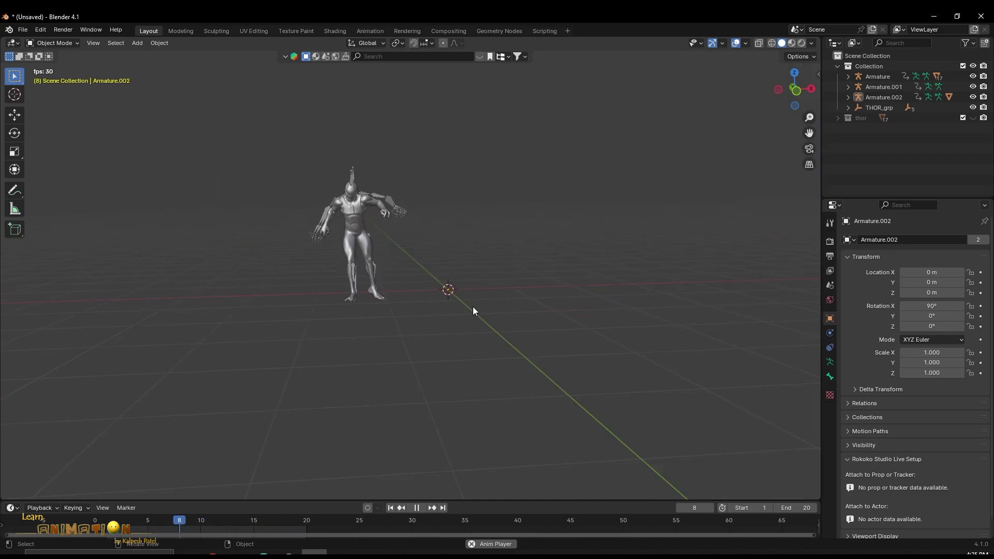
pyautogui.press('space')
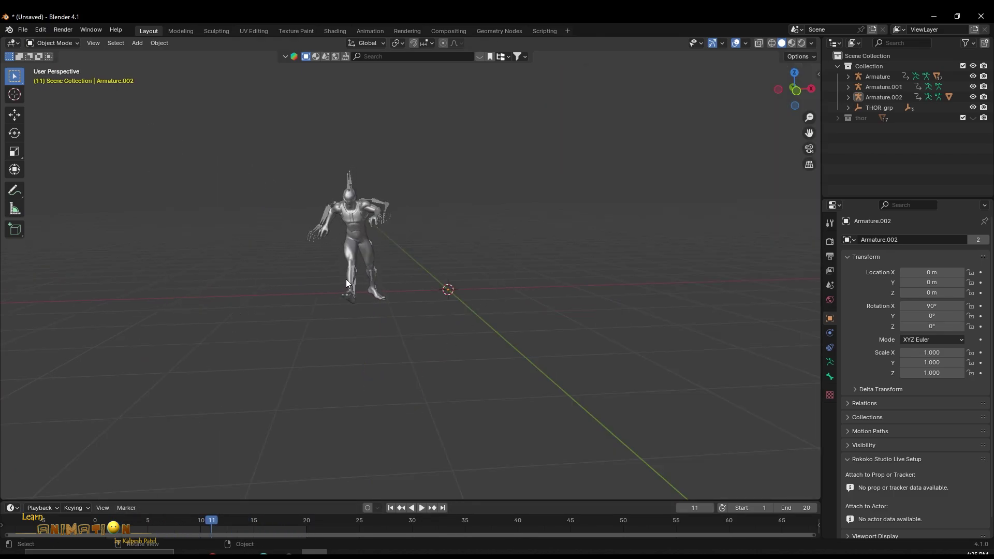
# Step: Resume playback for a closer look at the retargeted character and stop it at frame 20
pyautogui.scroll(2, 284, 223)
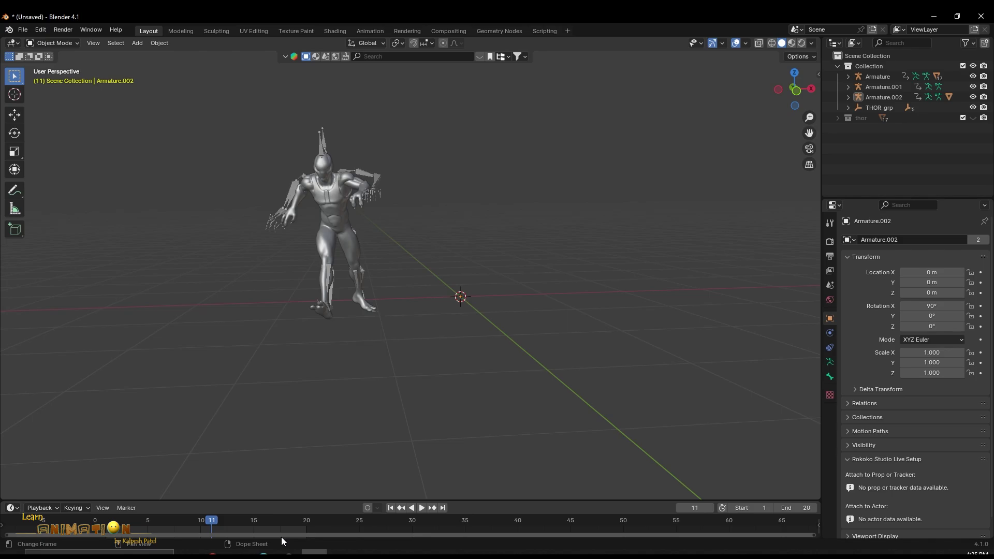
pyautogui.press('space')
pyautogui.press('space')
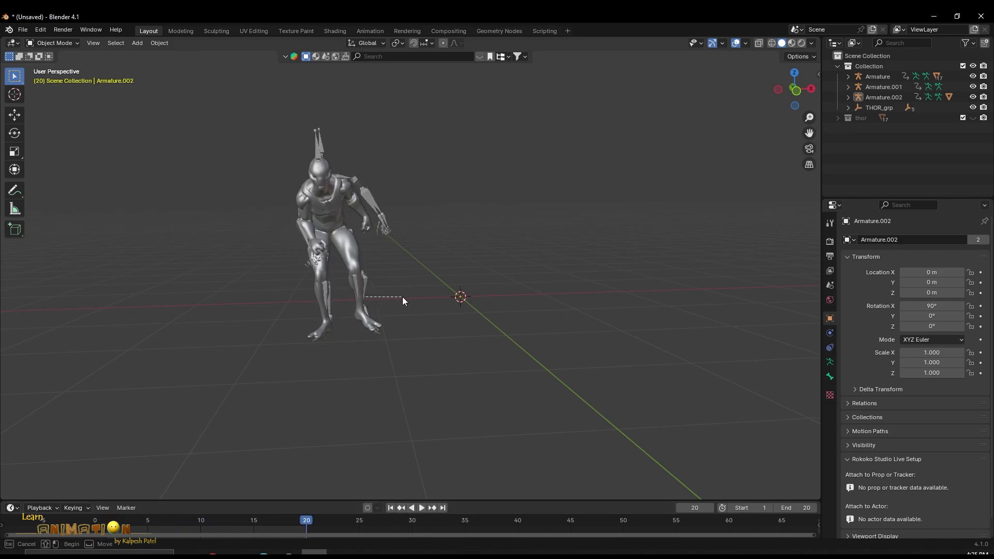
# Step: Restart playback of the retargeted character and show the Rokoko retargeting sidebar again
pyautogui.moveTo(404, 297)
pyautogui.mouseDown(button='middle')
pyautogui.moveTo(394, 316)
pyautogui.moveTo(484, 318)
pyautogui.moveTo(254, 312)
pyautogui.moveTo(400, 312)
pyautogui.moveTo(390, 314)
pyautogui.moveTo(318, 310)
pyautogui.moveTo(369, 286)
pyautogui.moveTo(400, 293)
pyautogui.mouseUp(button='middle')
pyautogui.scroll(-2, 401, 294)
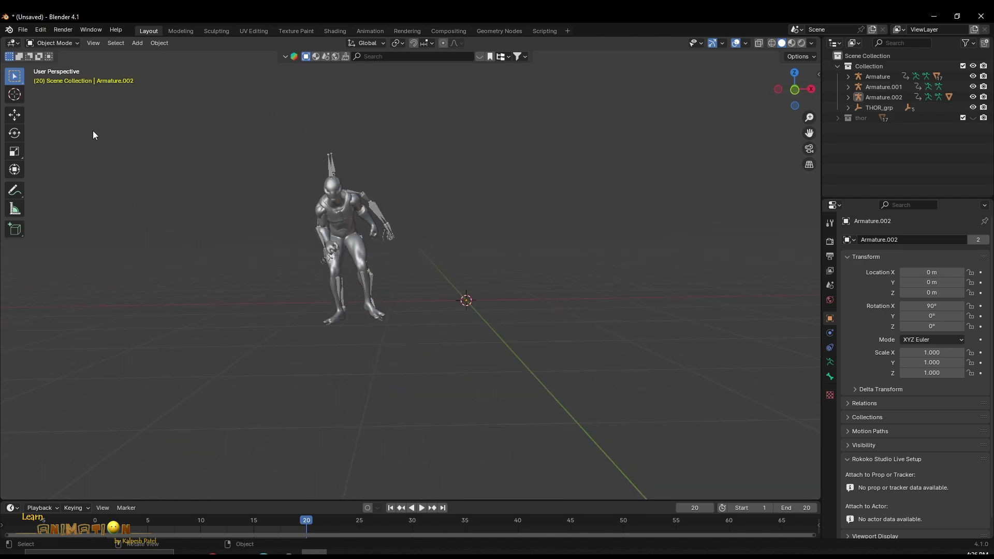
pyautogui.press('space')
pyautogui.press('n')
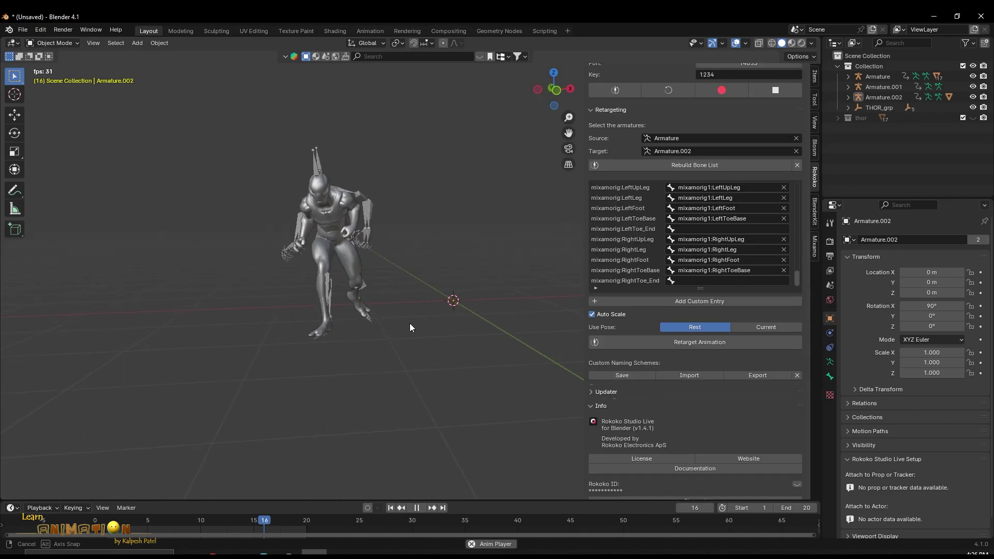